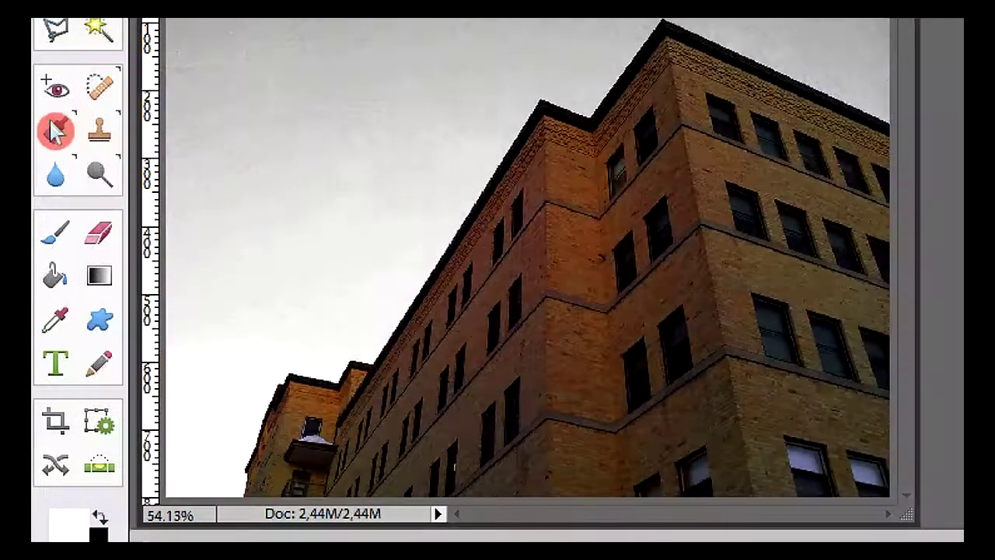
Step: Activate the Smart Brush with the Blue Skies preset from the Nature category
click(55, 132)
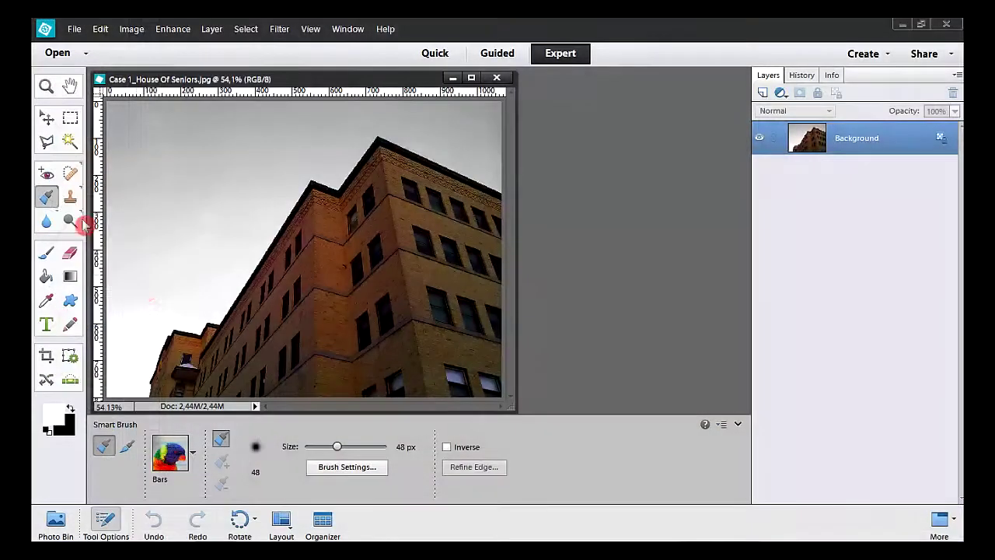
click(195, 454)
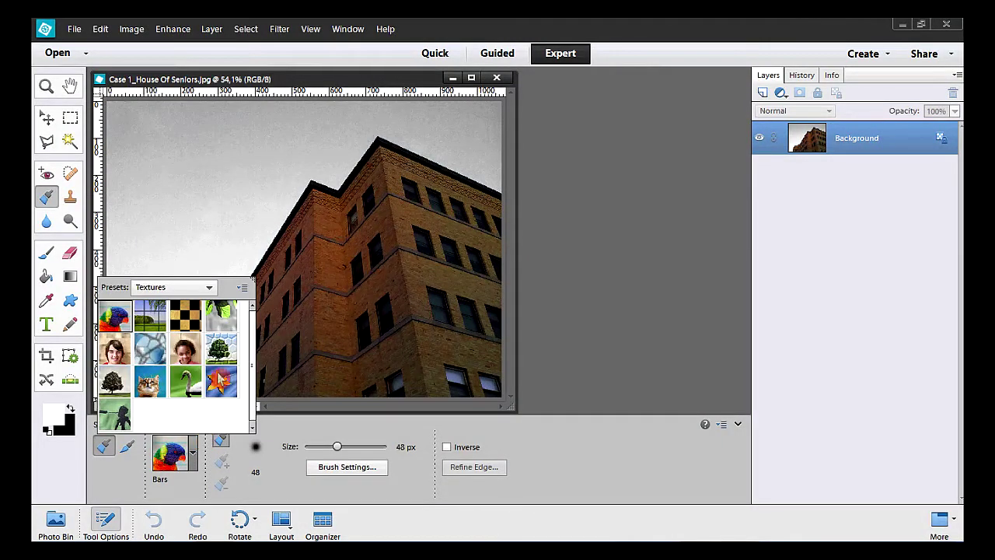
click(212, 289)
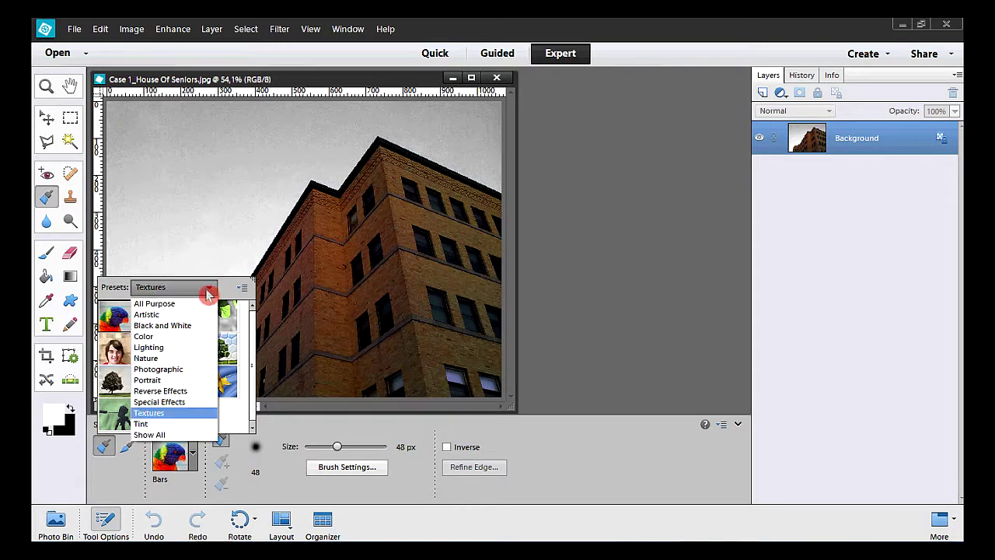
click(189, 359)
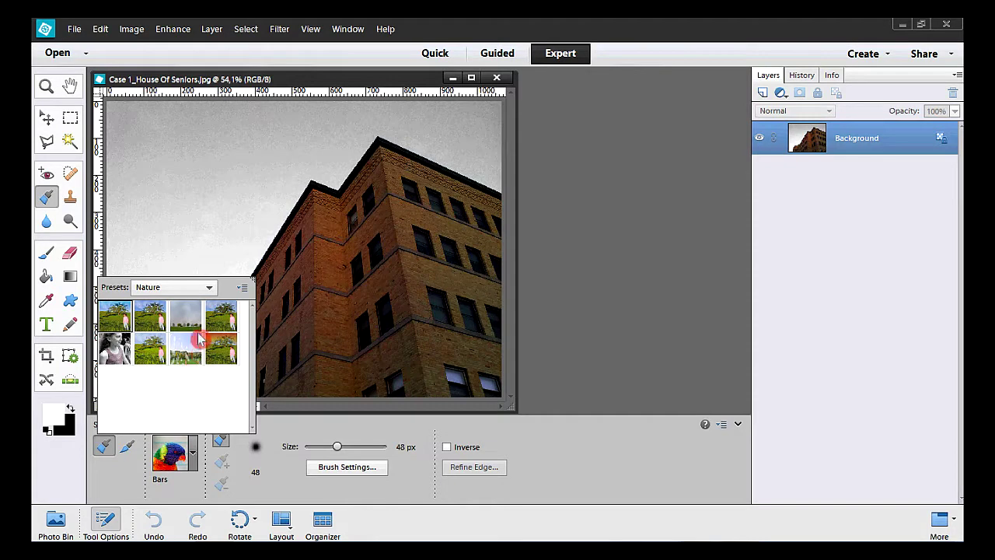
click(122, 314)
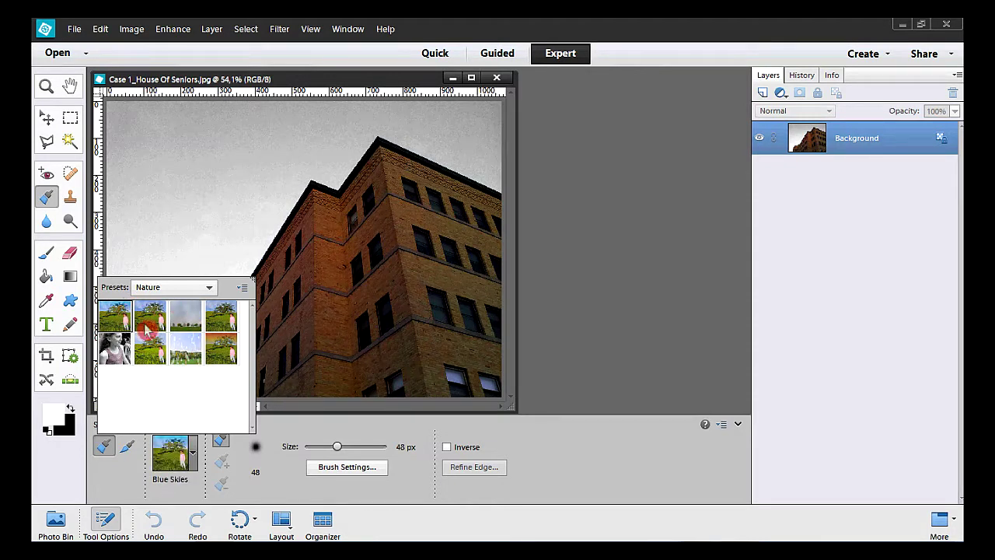
click(280, 427)
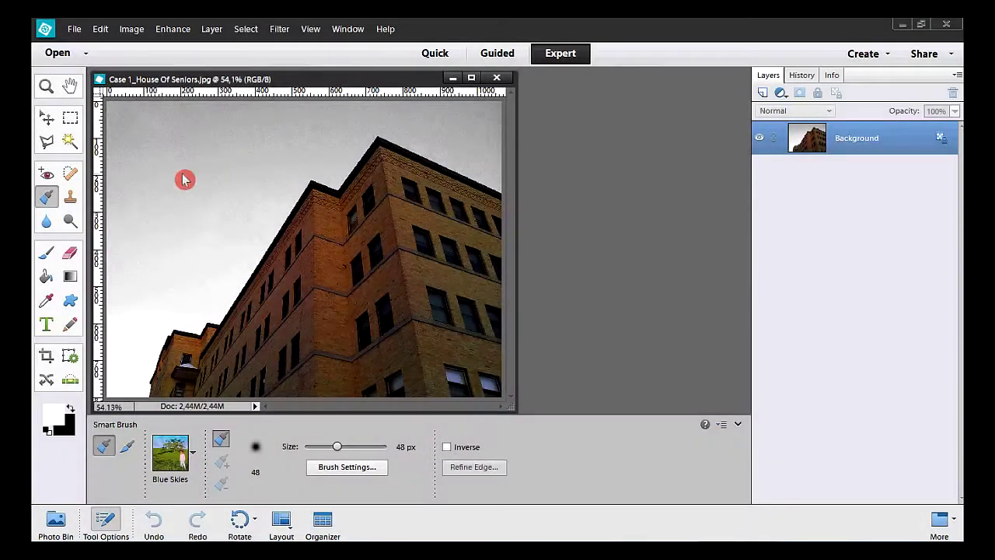
Step: Paint the Blue Skies effect over the whole sky above the brick building using a 48 px brush
mouse_move(185, 179)
mouse_down()
mouse_move(232, 143)
mouse_move(199, 127)
mouse_move(168, 135)
mouse_move(137, 198)
mouse_move(143, 216)
mouse_move(241, 150)
mouse_up()
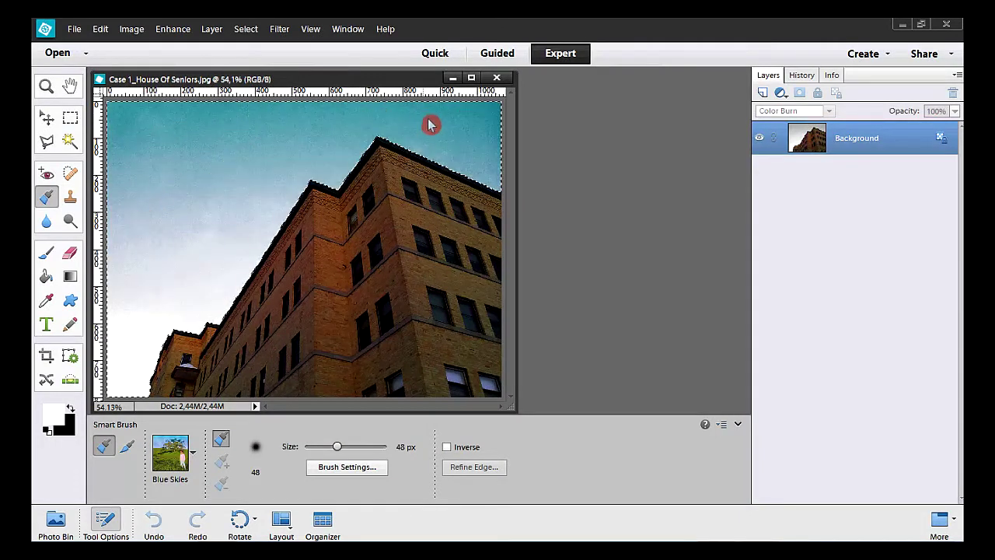
drag(432, 127, 420, 126)
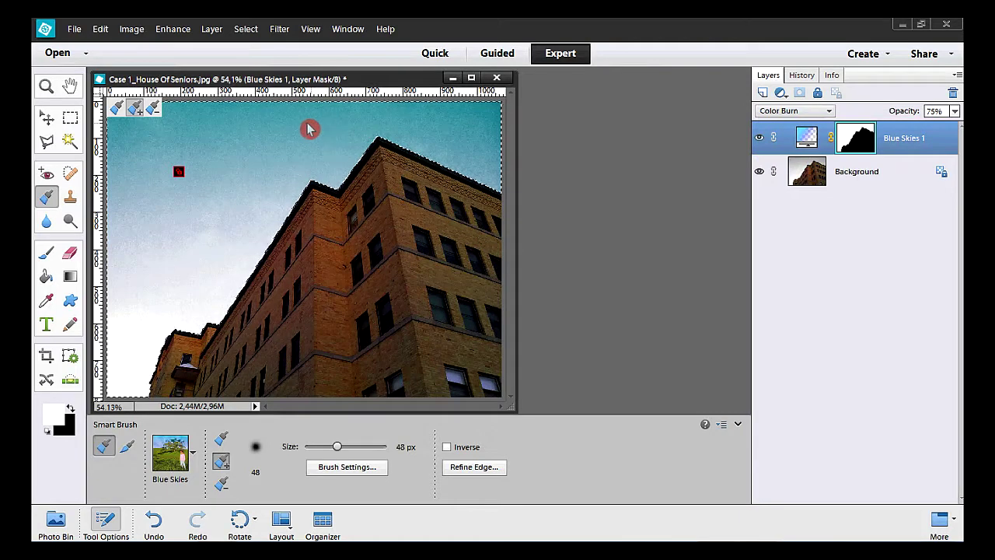
click(71, 87)
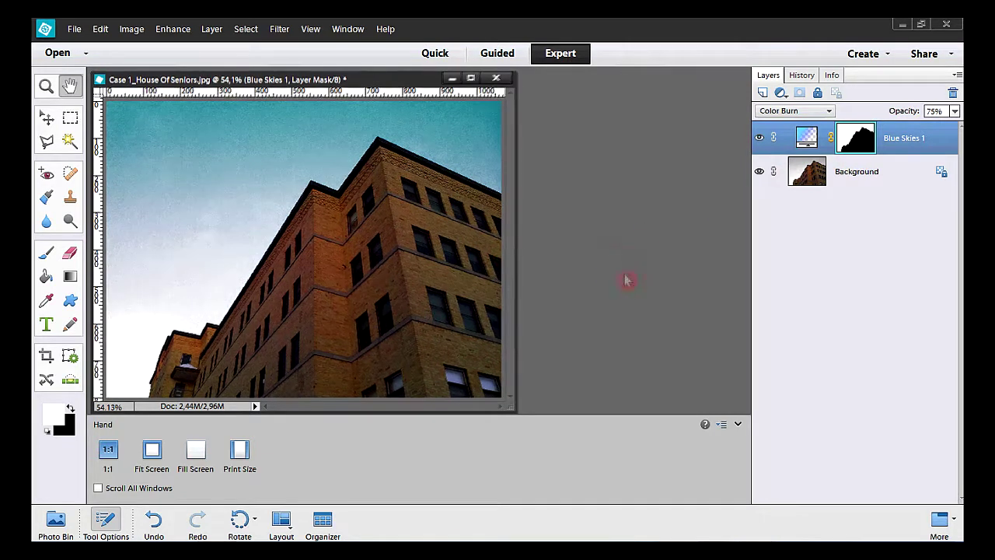
Step: Open Case 2_Observatory.jpg and paint the Blue Skies effect across its sky with a 40 px Smart Brush
click(74, 29)
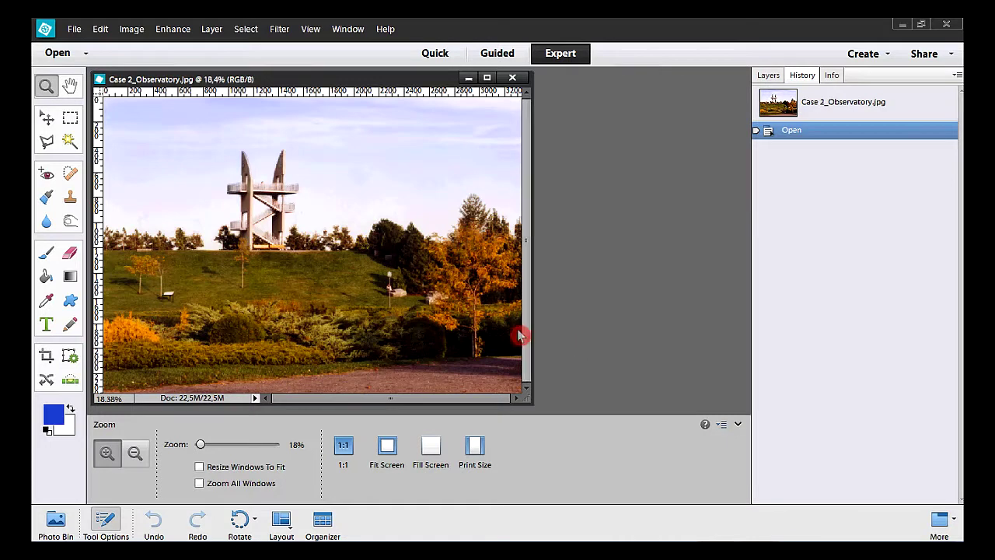
click(47, 197)
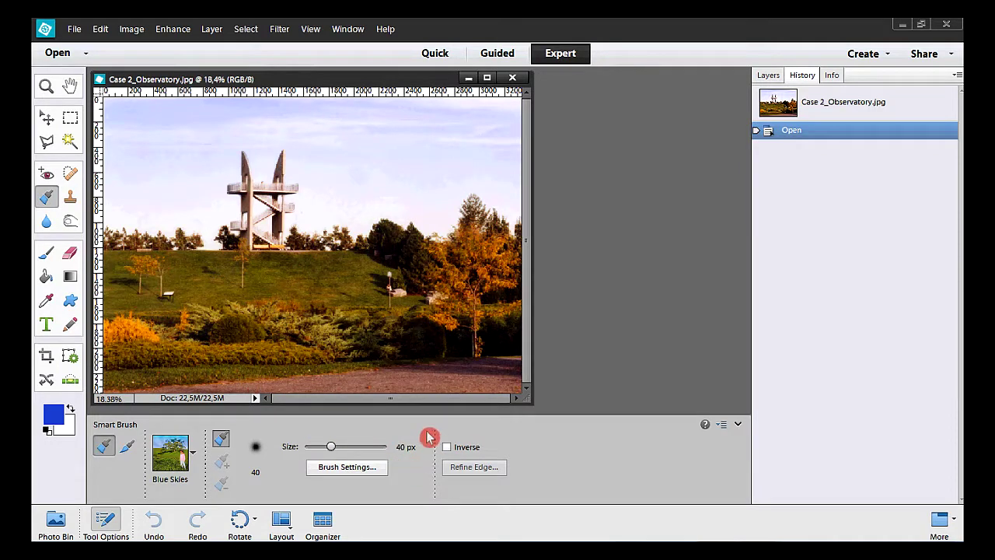
click(373, 469)
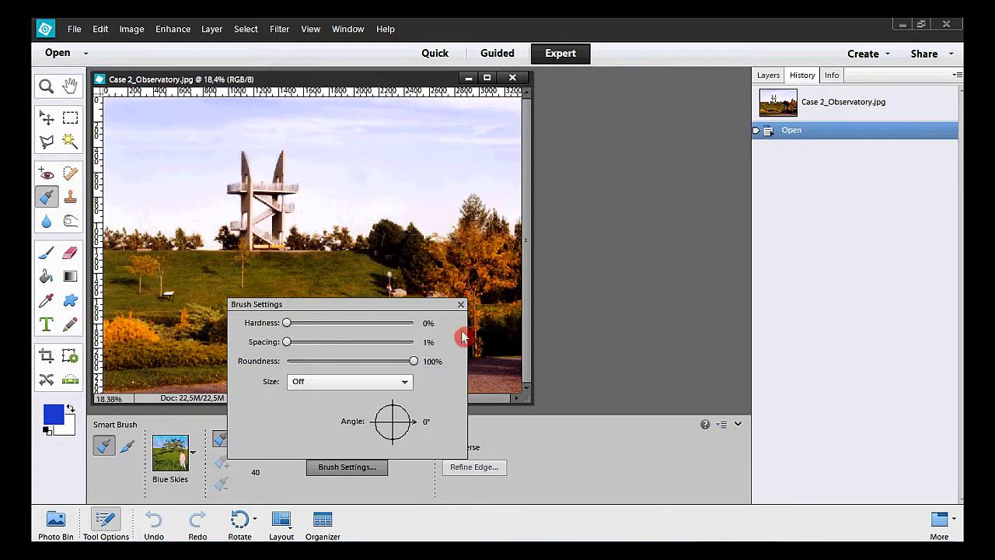
click(460, 305)
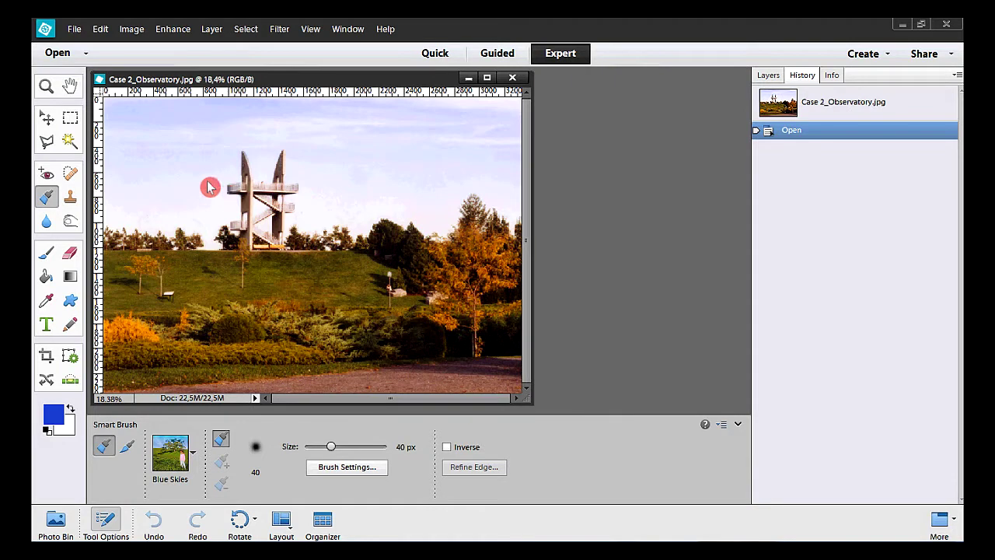
mouse_move(174, 176)
mouse_down()
mouse_move(186, 142)
mouse_move(156, 146)
mouse_move(190, 147)
mouse_move(234, 126)
mouse_move(263, 138)
mouse_move(274, 163)
mouse_move(287, 132)
mouse_move(316, 126)
mouse_move(385, 152)
mouse_move(269, 232)
mouse_move(245, 225)
mouse_move(251, 218)
mouse_move(253, 226)
mouse_move(229, 227)
mouse_move(284, 211)
mouse_up()
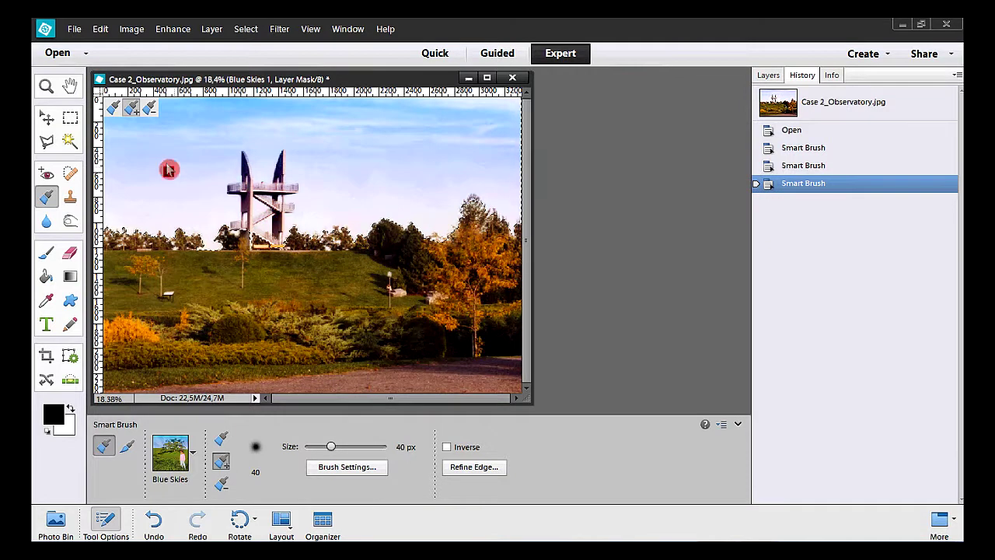
Step: Subtract the observatory tower's two upper pillars and its viewing platform from the Blue Skies effect
click(48, 87)
drag(185, 122, 339, 255)
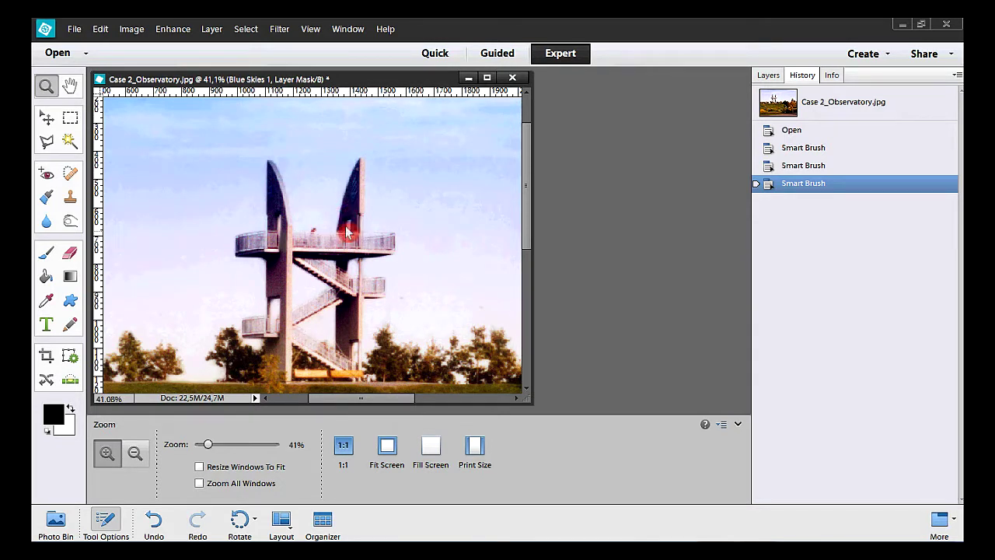
click(48, 200)
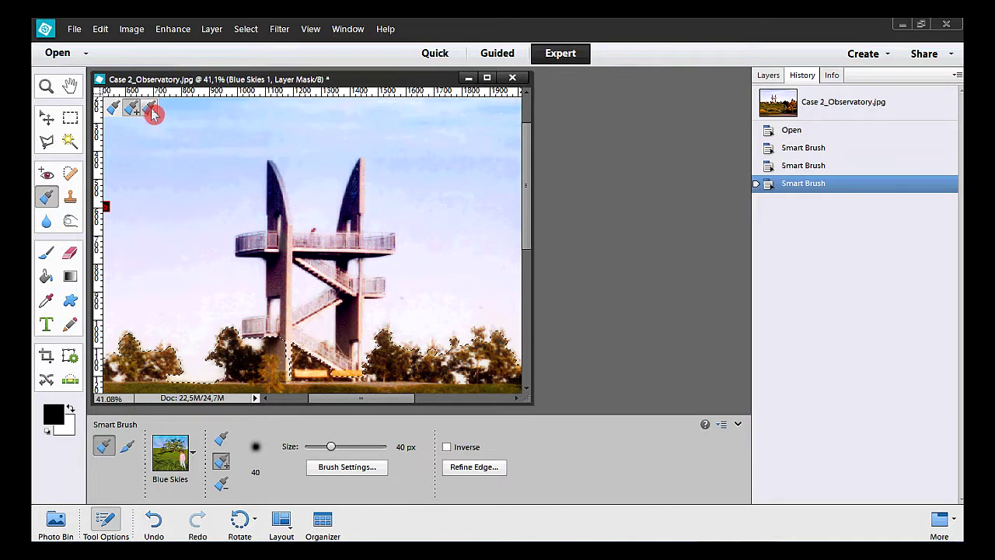
click(149, 107)
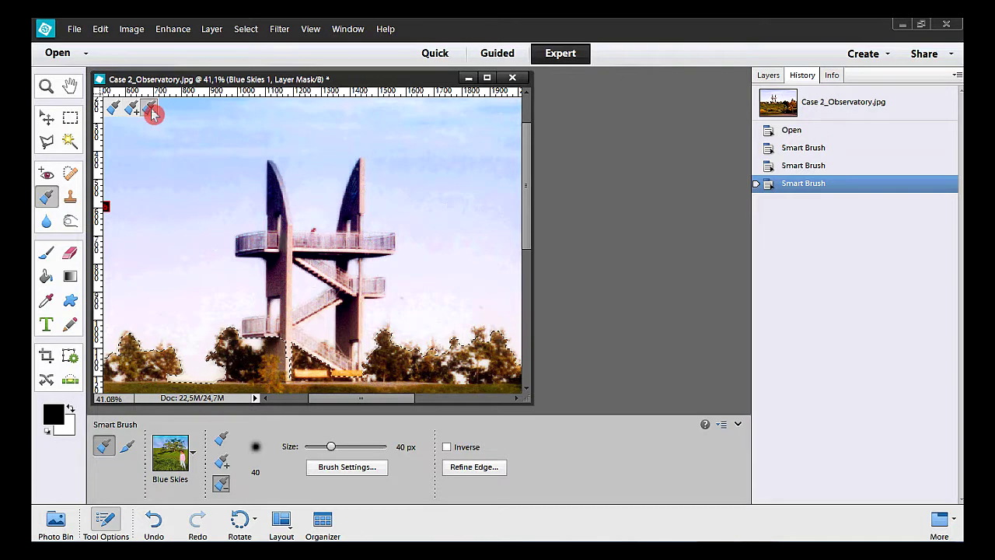
click(281, 202)
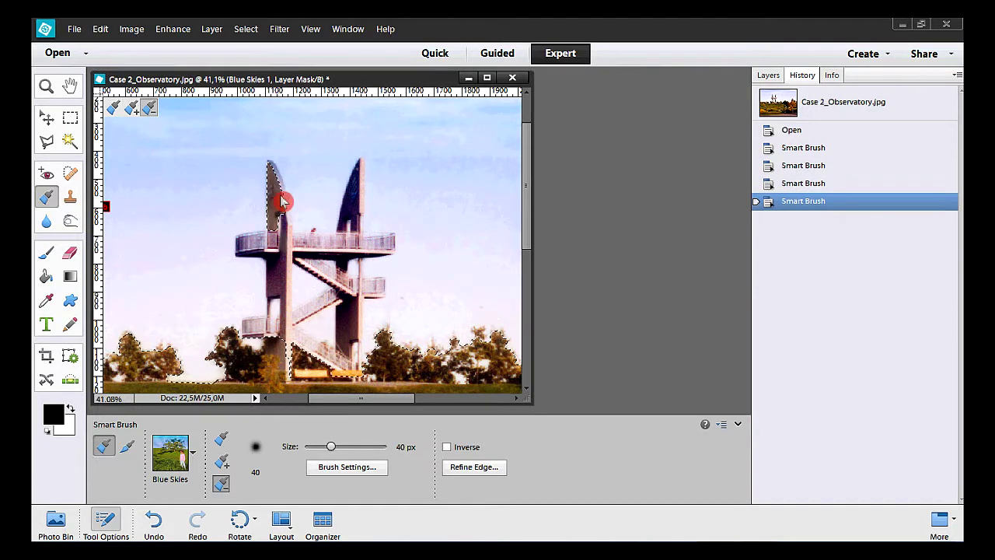
click(260, 245)
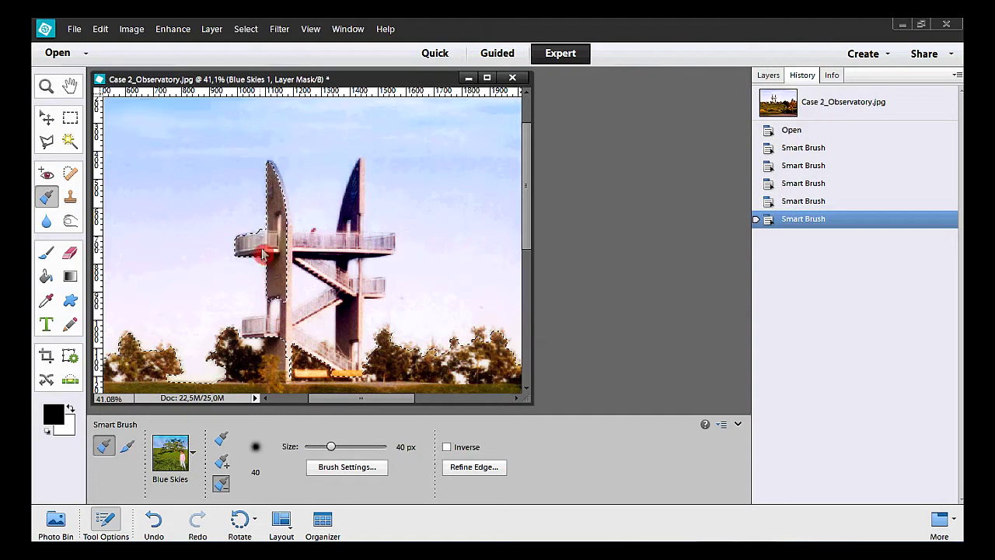
drag(263, 254, 278, 222)
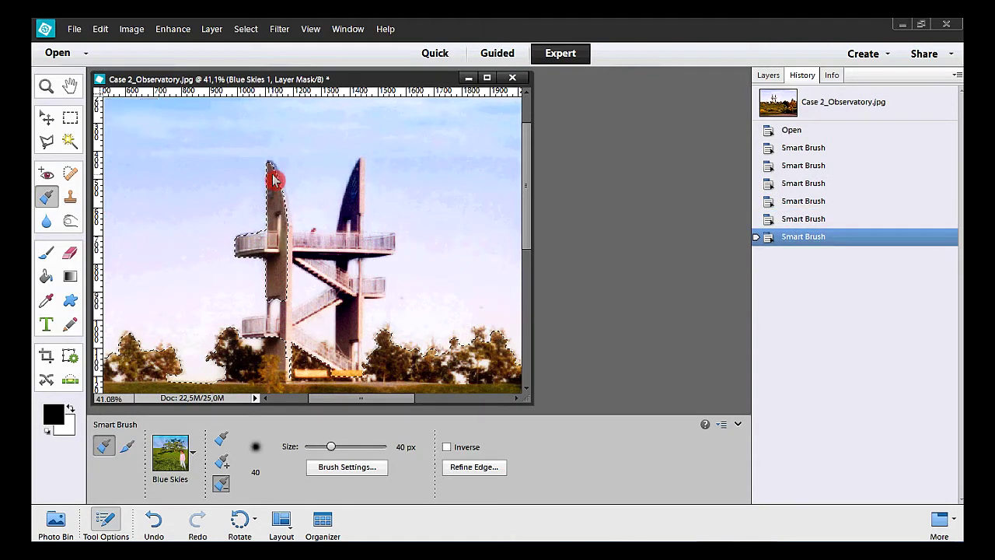
click(278, 176)
click(284, 202)
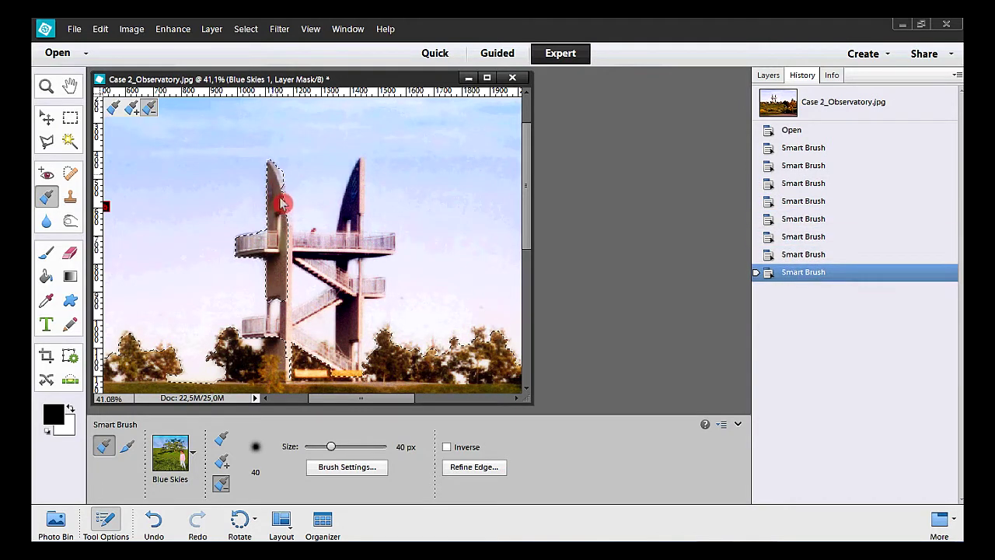
drag(282, 204, 283, 262)
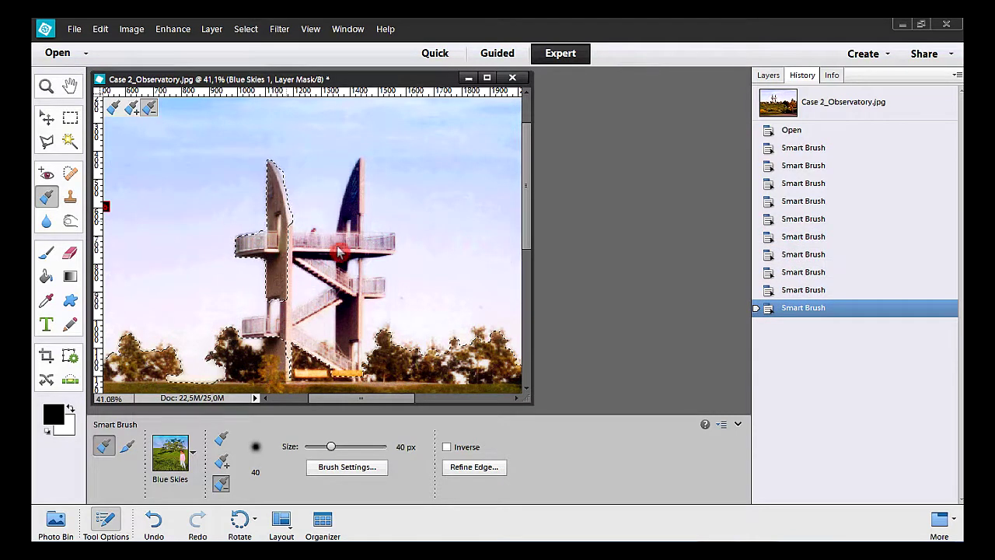
mouse_move(359, 208)
mouse_down()
mouse_move(360, 235)
mouse_move(381, 244)
mouse_up()
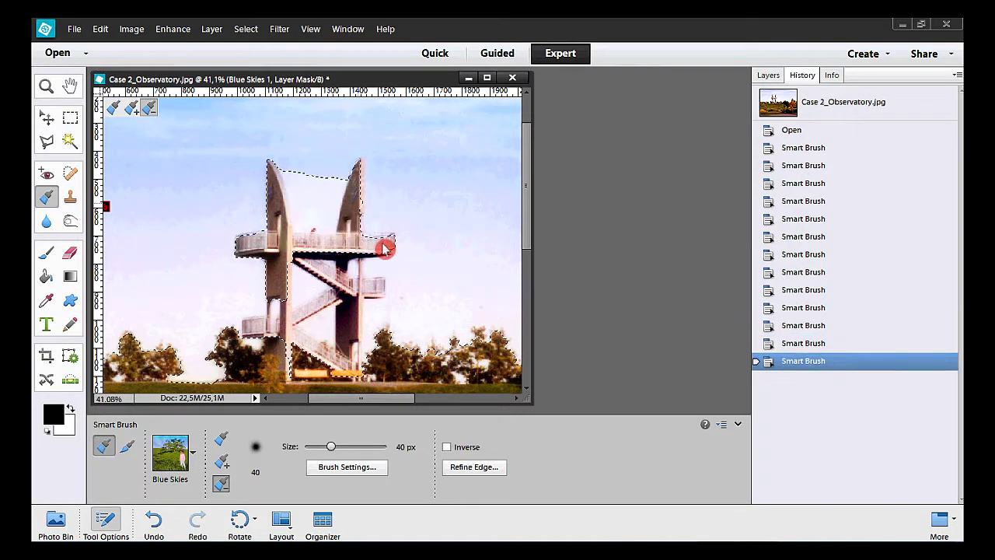
Step: Add the patch of sky between the tower's two pillar tips back to the Blue Skies effect
click(131, 108)
click(313, 192)
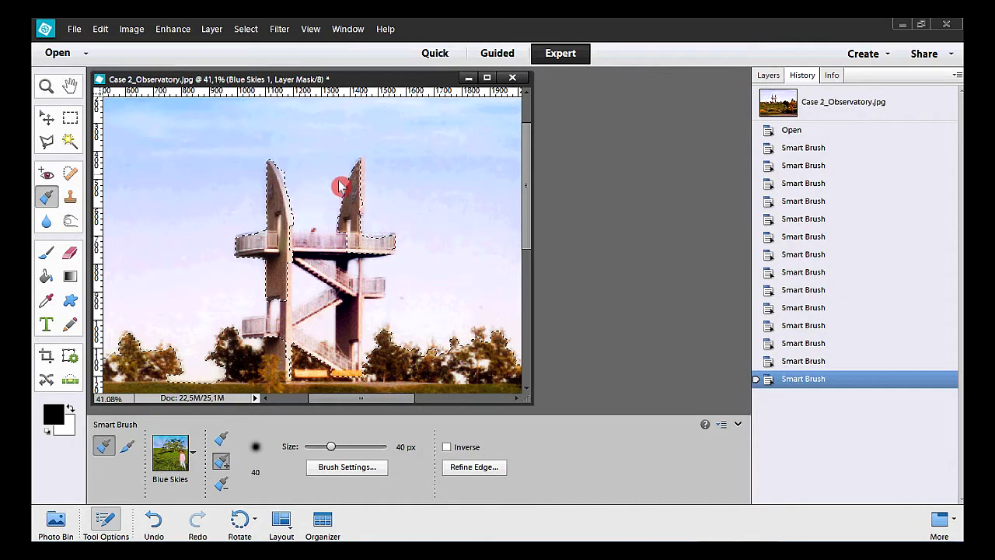
drag(288, 180, 312, 188)
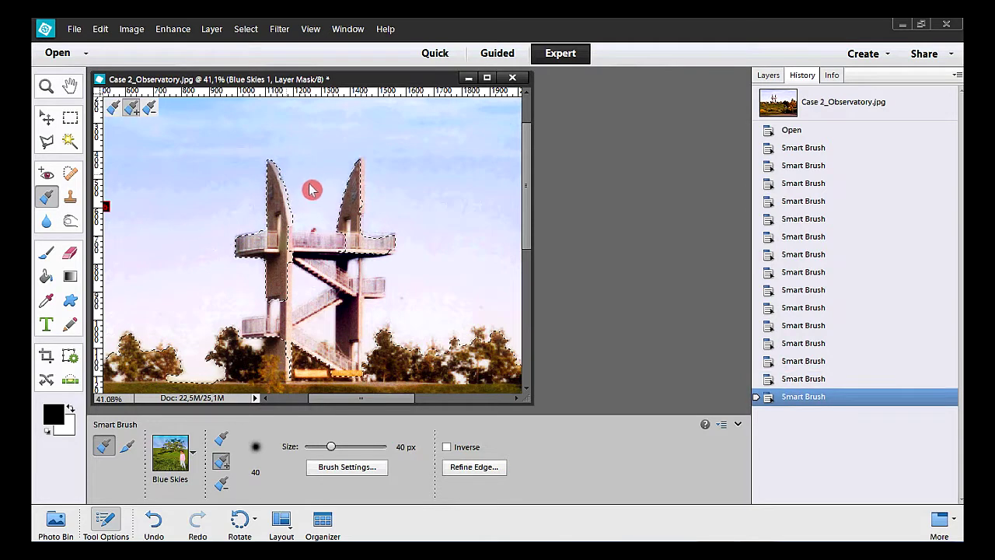
Step: Subtract the tower's lower pillars, stairs and base from the Blue Skies effect
click(150, 108)
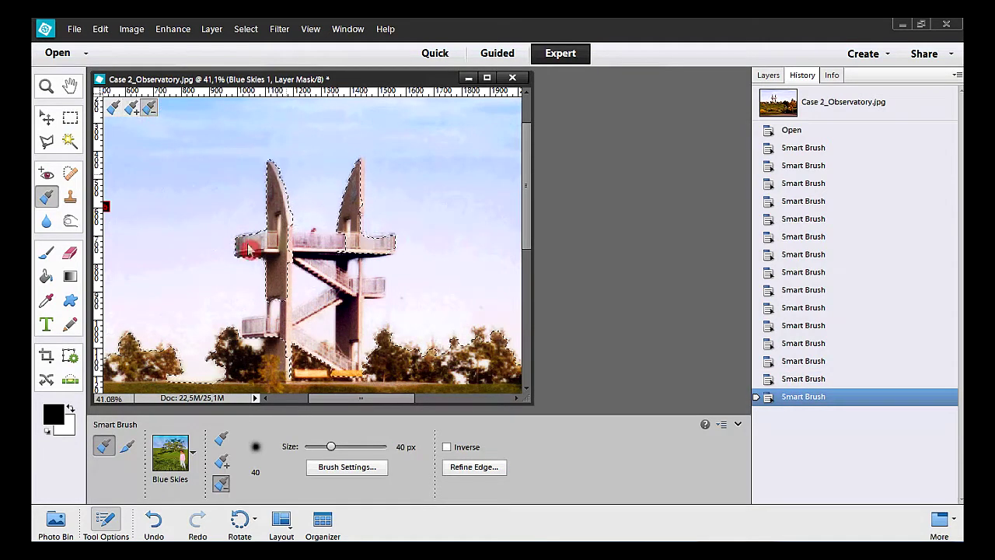
drag(347, 327, 346, 330)
mouse_move(335, 315)
mouse_down()
mouse_move(292, 324)
mouse_move(279, 355)
mouse_up()
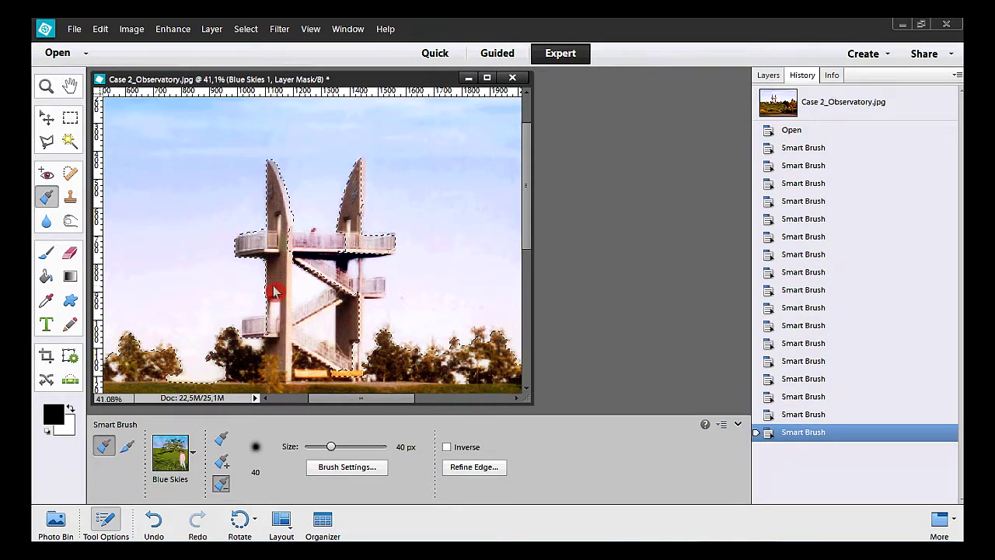
drag(274, 292, 285, 309)
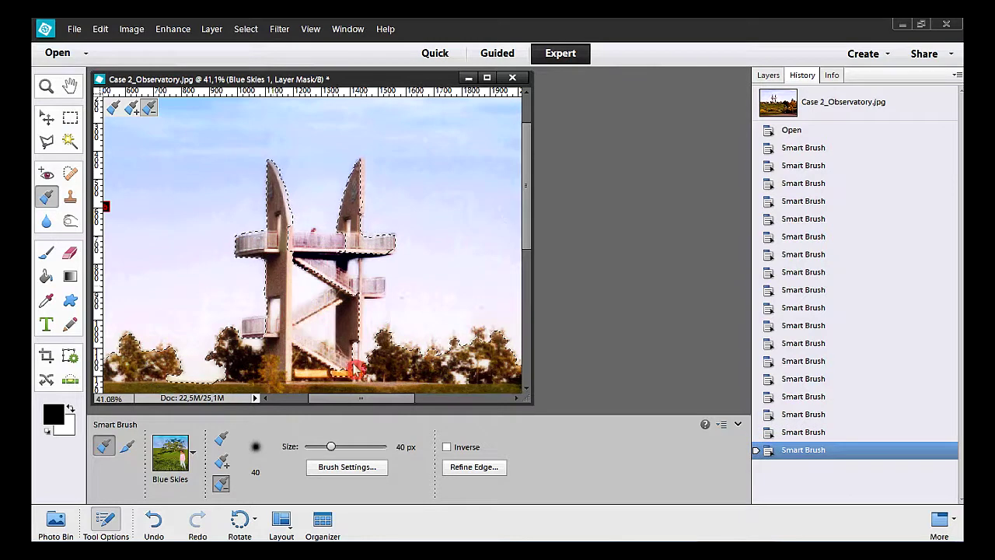
drag(354, 370, 354, 378)
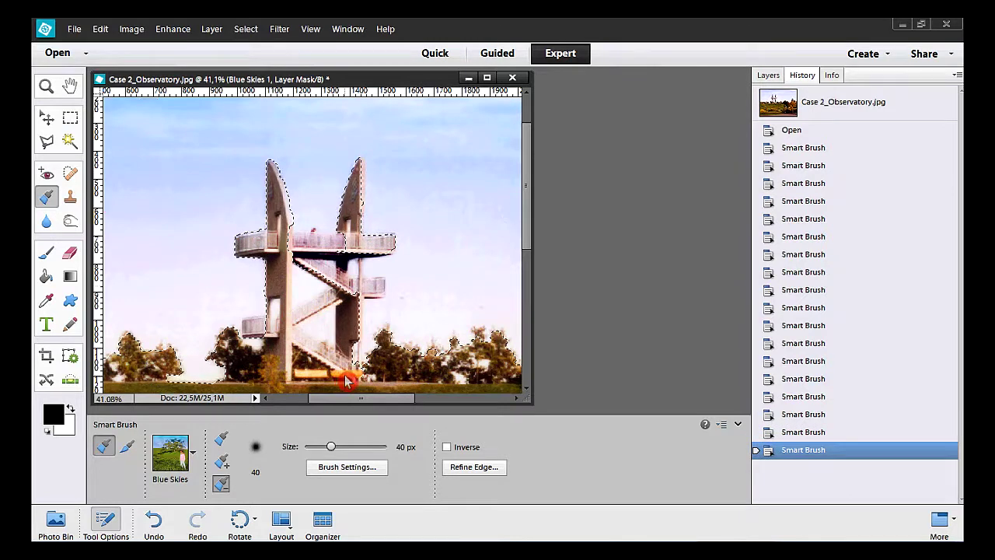
click(346, 379)
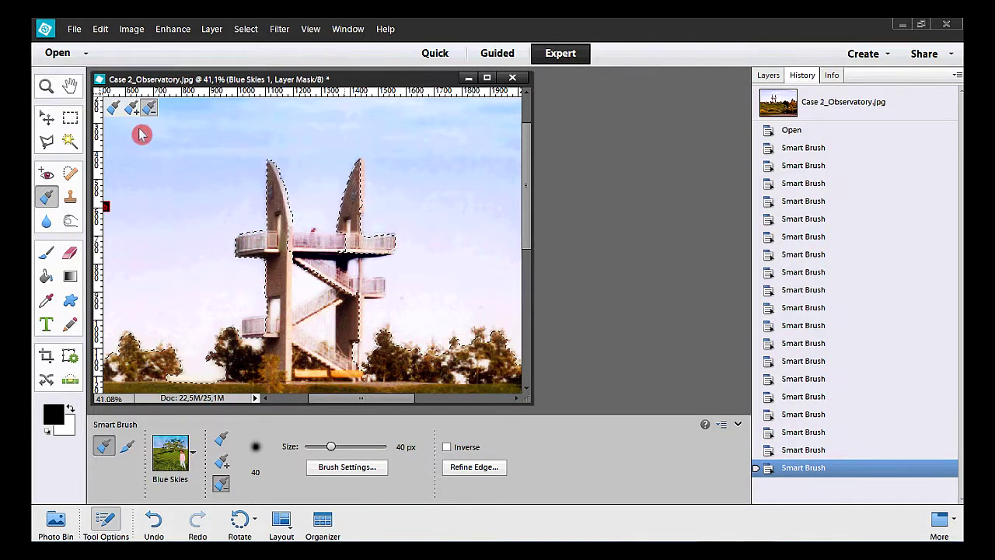
Step: Examine the Blue Skies 1 layer mask on its own and return to the full image view
double_click(70, 87)
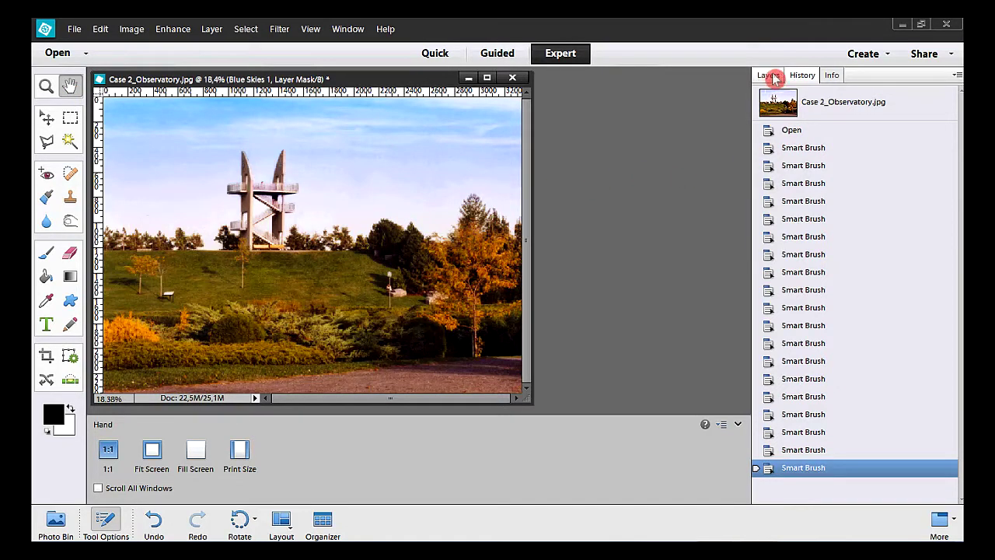
click(774, 78)
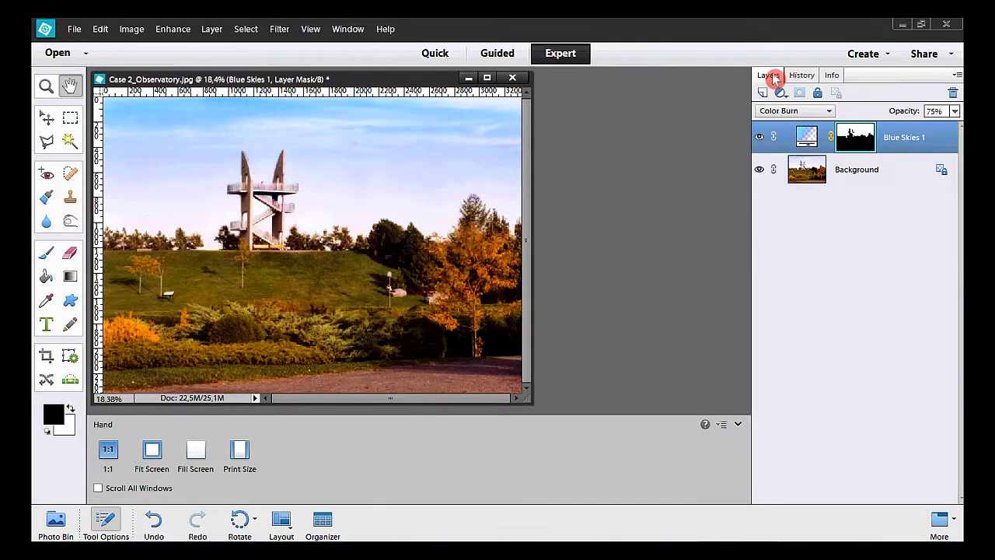
alt+click(868, 140)
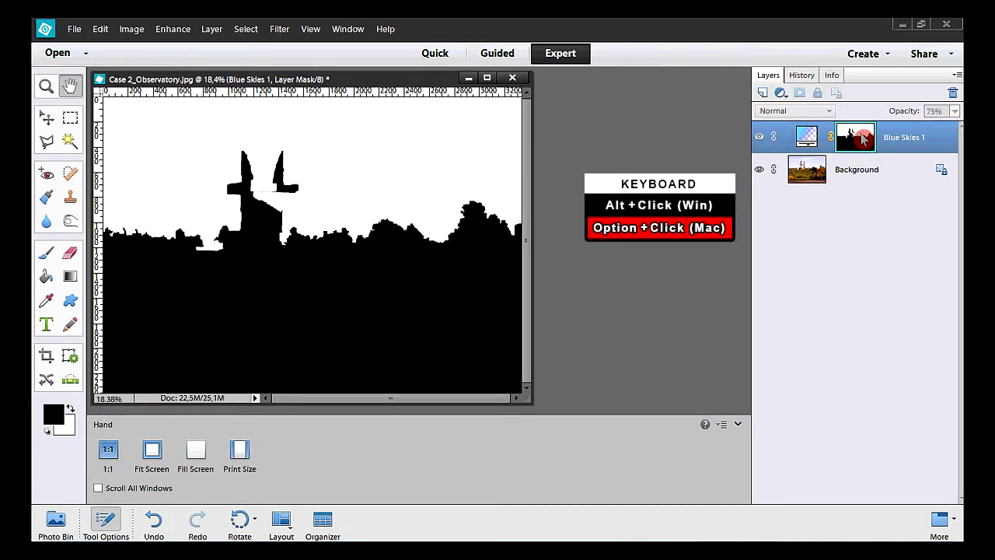
alt+click(859, 137)
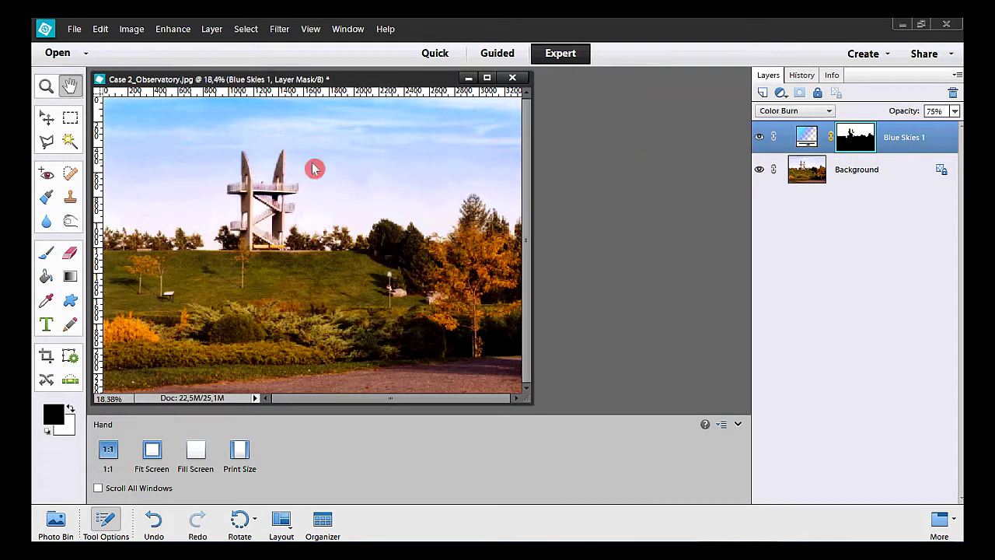
Step: Add the sky opening between the tower's staircases to the Blue Skies effect, then subtract the lower flight's railing from it
click(44, 201)
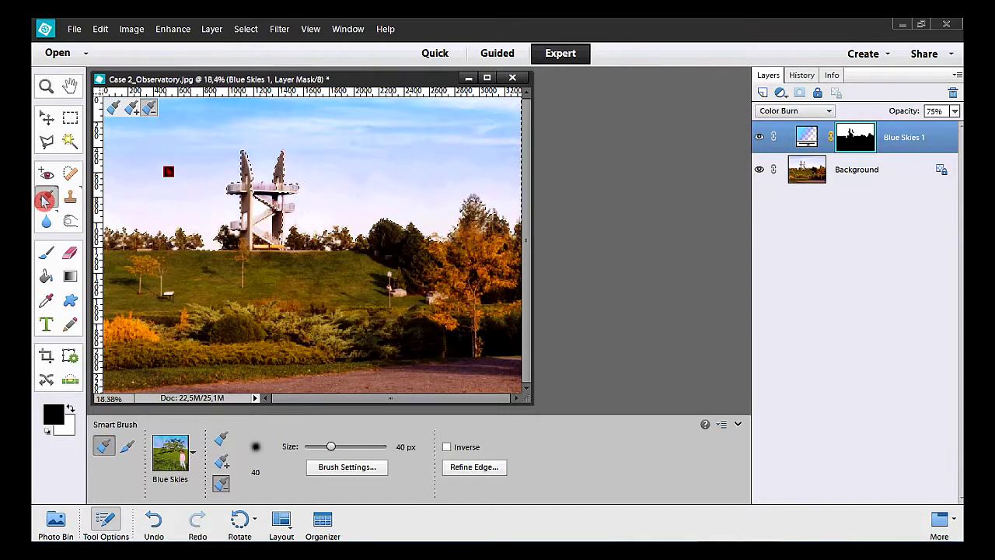
click(46, 87)
drag(208, 152, 334, 268)
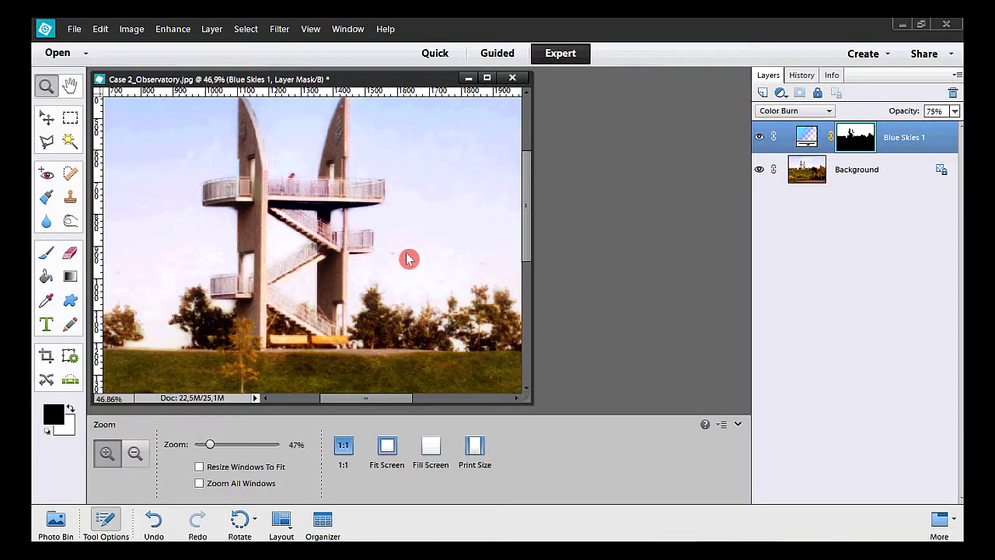
click(48, 200)
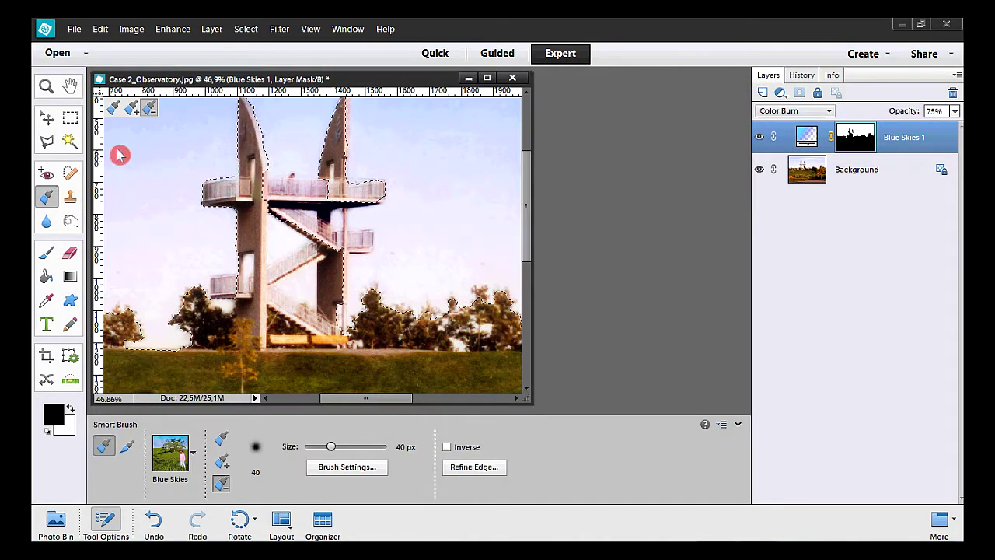
click(136, 109)
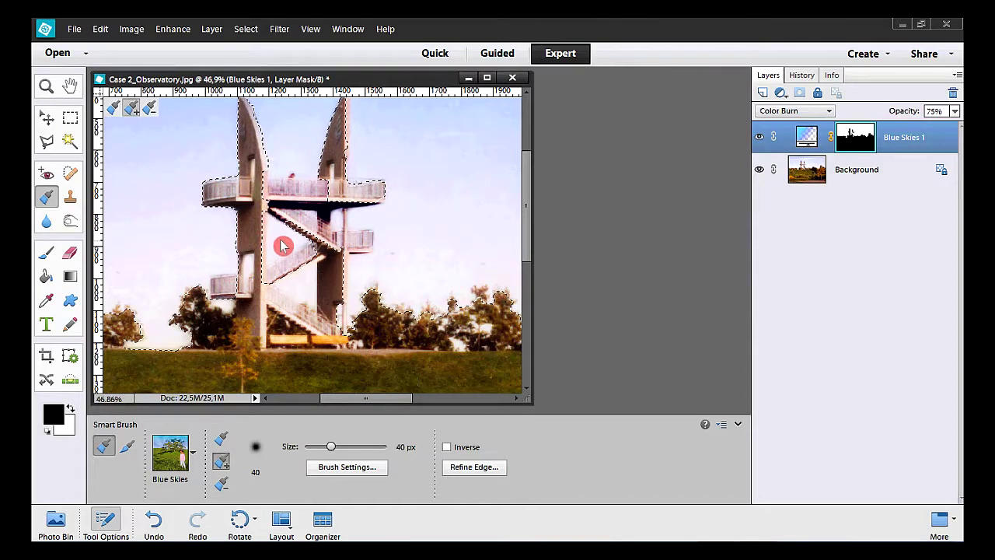
click(149, 108)
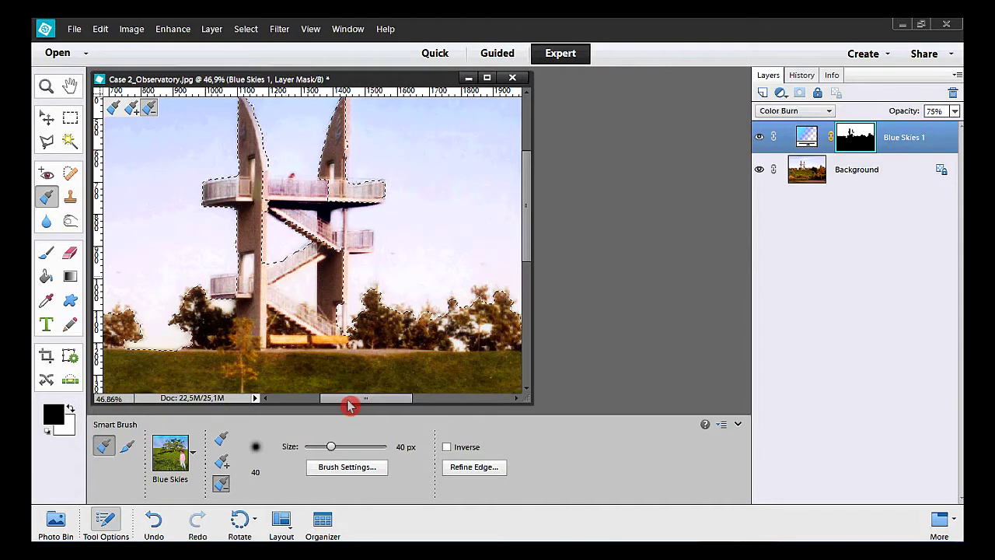
Step: Examine the effect's edges along the tree line and around the tower, then view the Blue Skies 1 layer mask on its own
drag(352, 403, 464, 398)
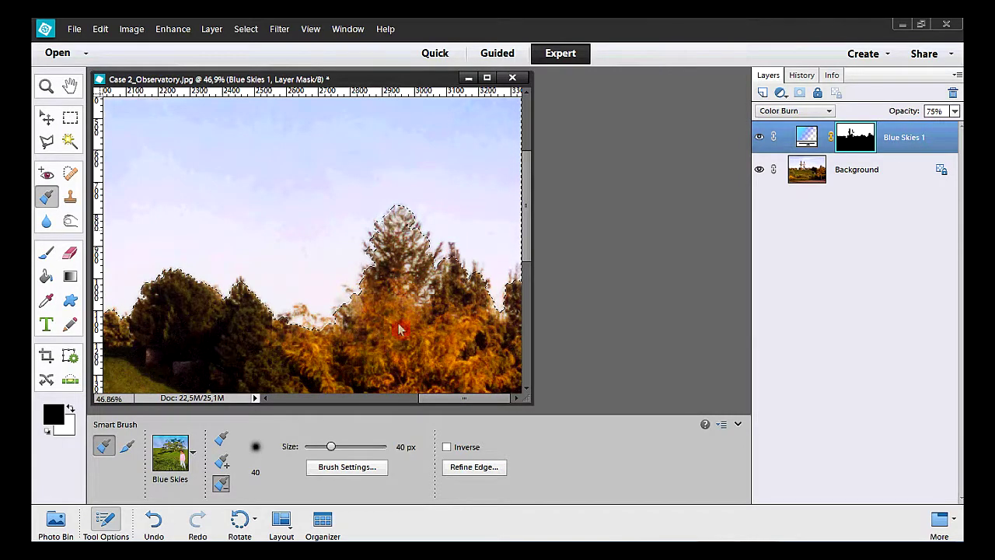
drag(422, 402, 254, 406)
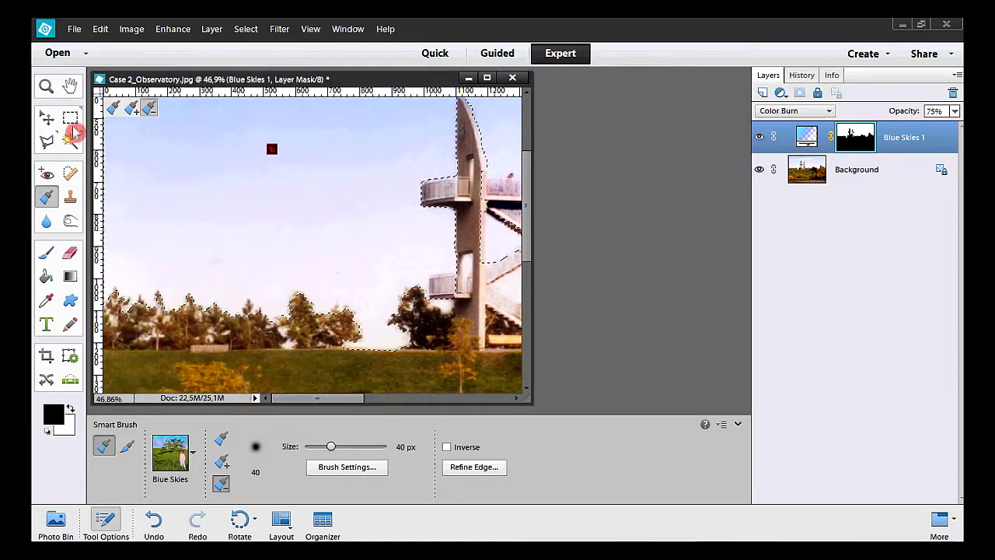
click(71, 87)
key(ctrl+0)
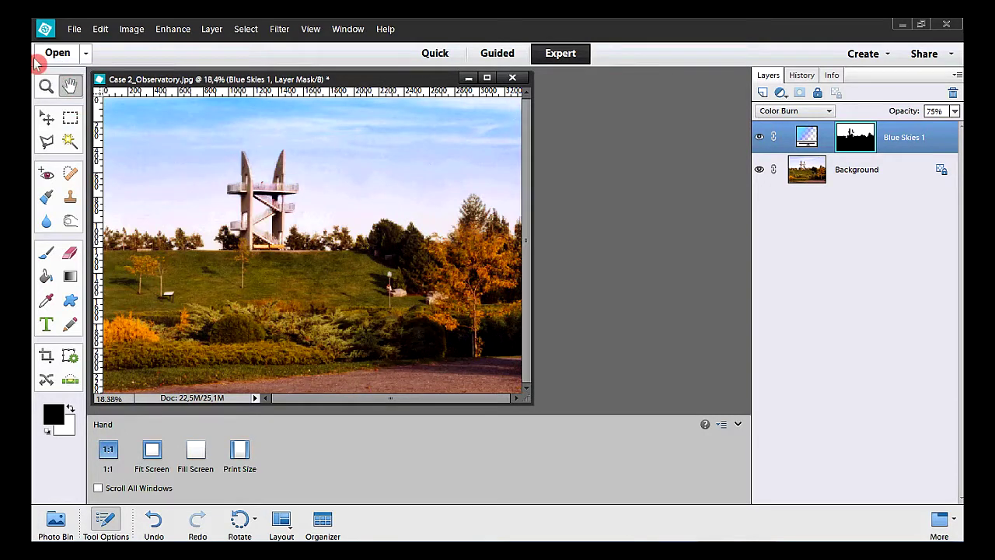
click(47, 86)
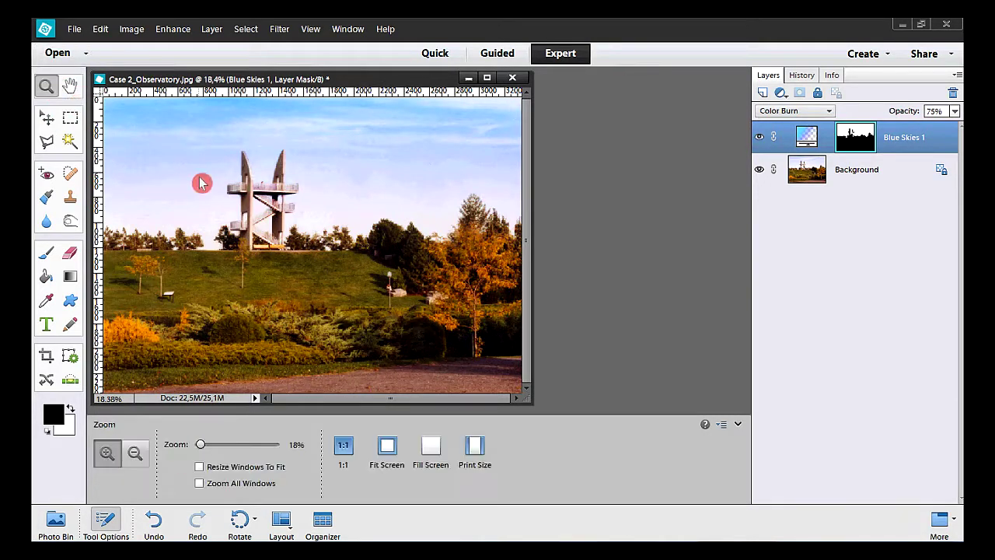
drag(206, 143, 329, 264)
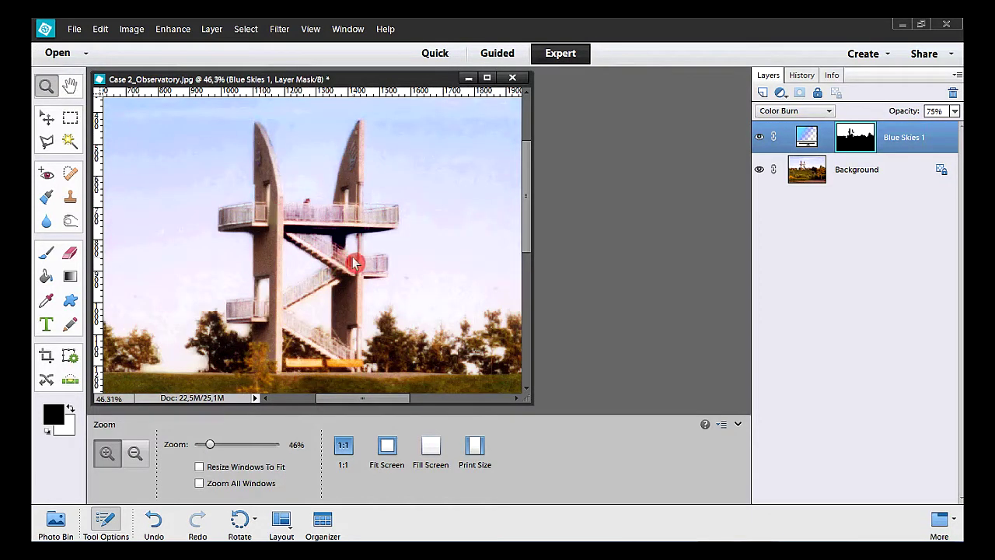
key(alt)
alt+click(858, 139)
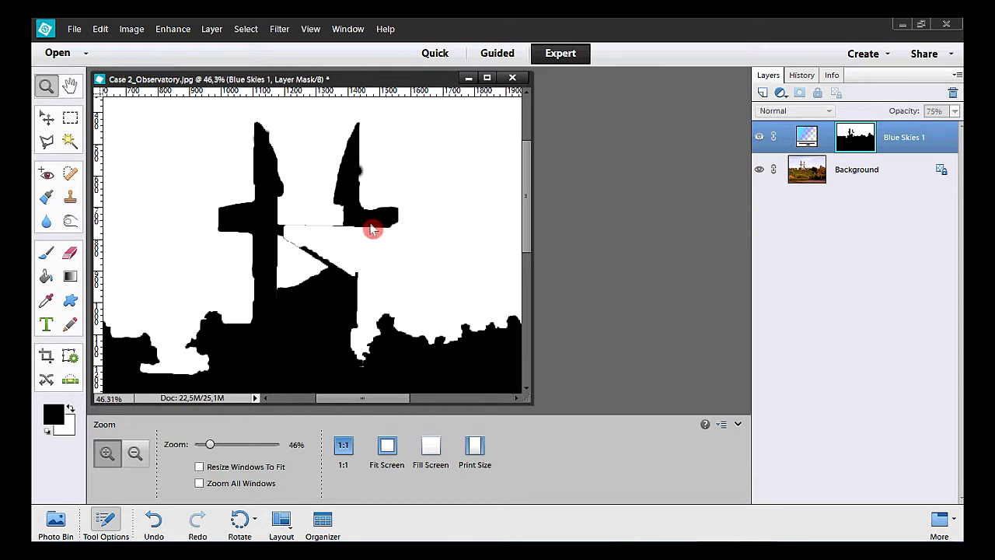
key(alt)
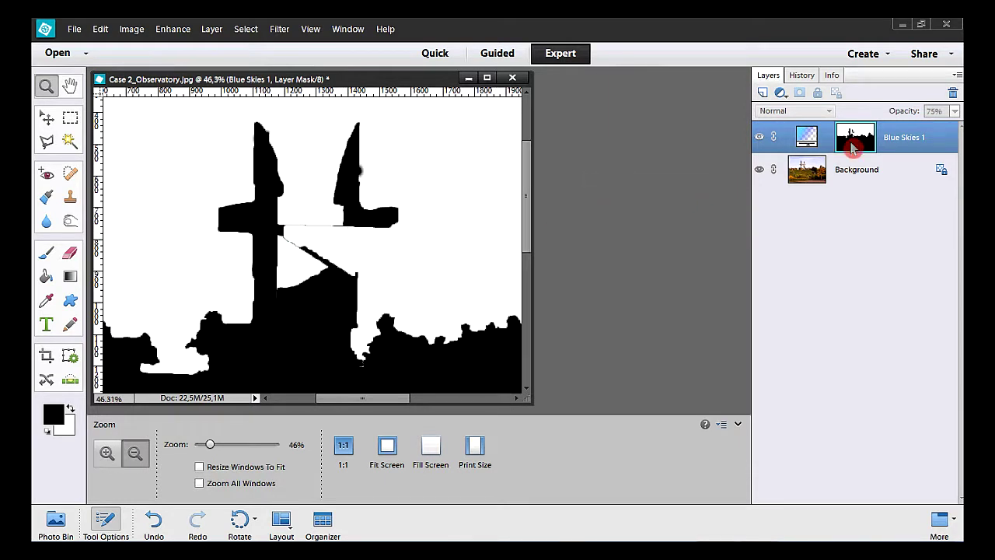
alt+click(852, 147)
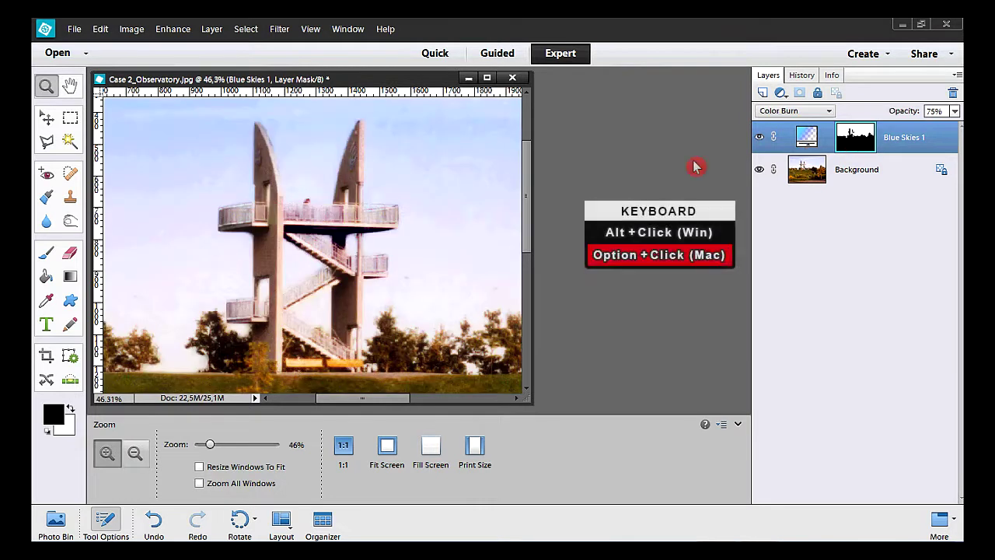
Step: Subtract the tower's upper staircase and the small balcony on its right side from the Blue Skies effect
click(46, 197)
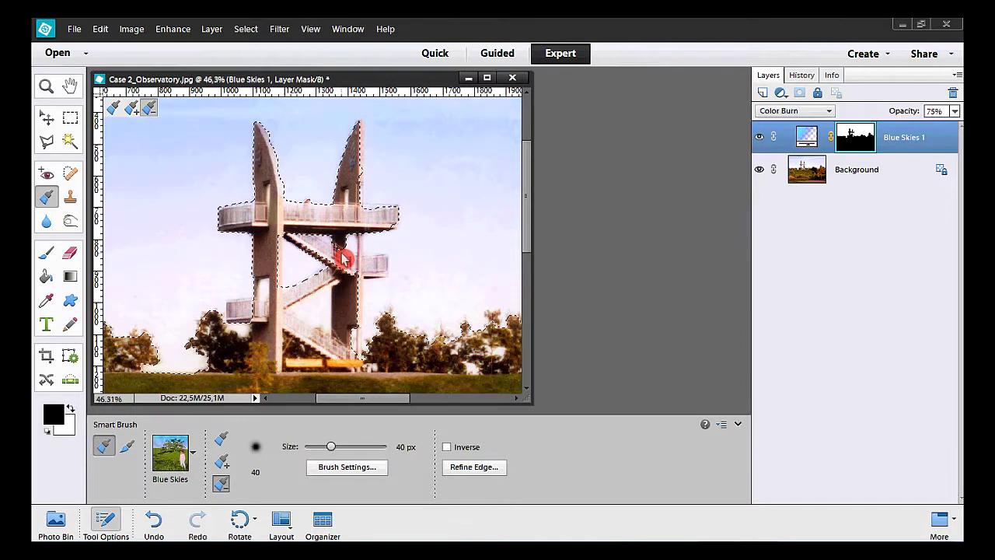
mouse_move(355, 268)
mouse_down()
mouse_move(376, 269)
mouse_move(359, 273)
mouse_up()
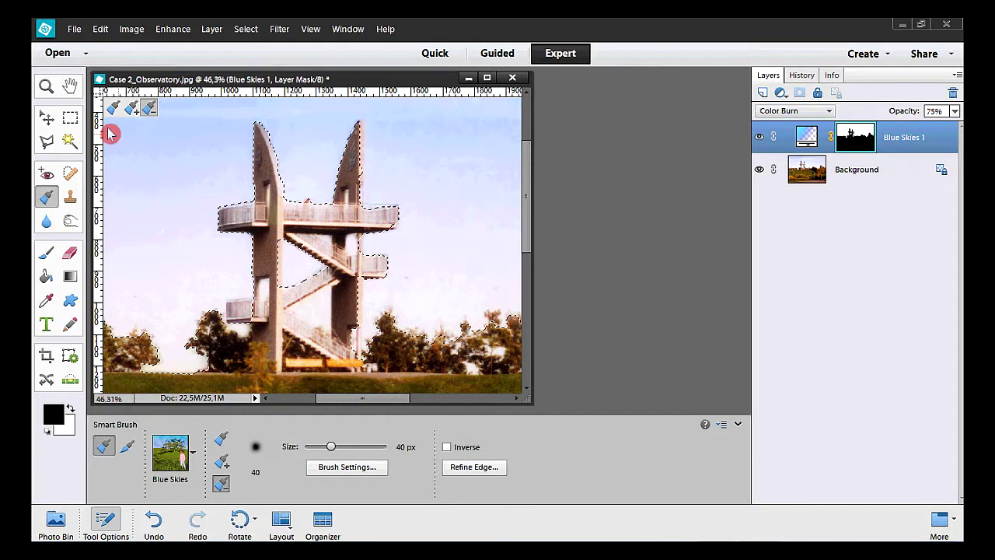
double_click(70, 86)
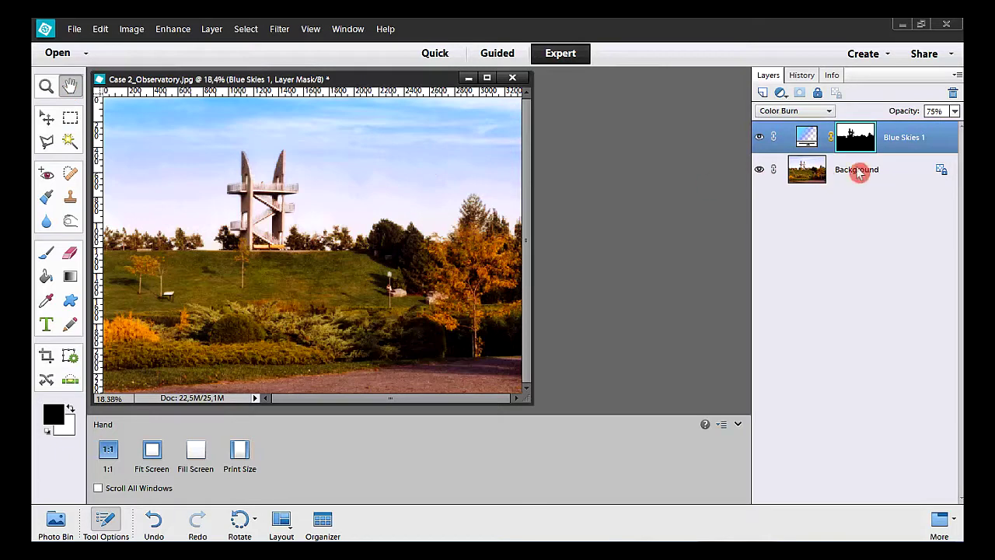
Step: Simplify the Blue Skies 1 layer and darken it with Levels, lowering the white output level to 128
right_click(930, 139)
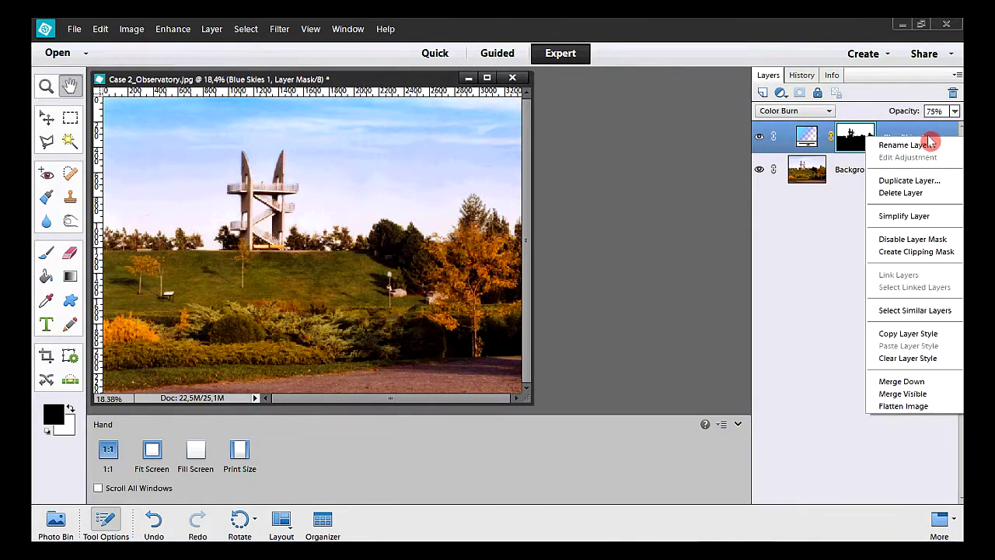
click(930, 215)
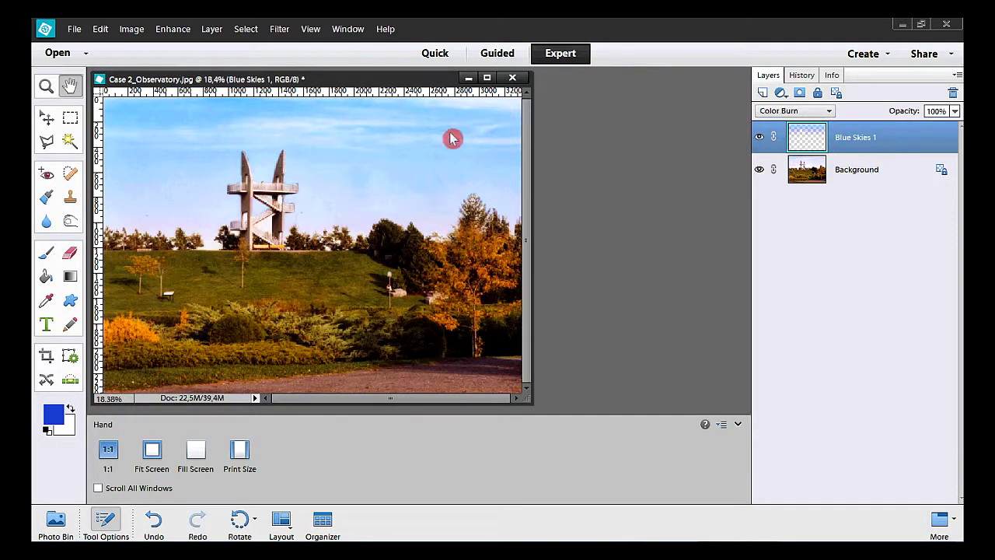
click(172, 31)
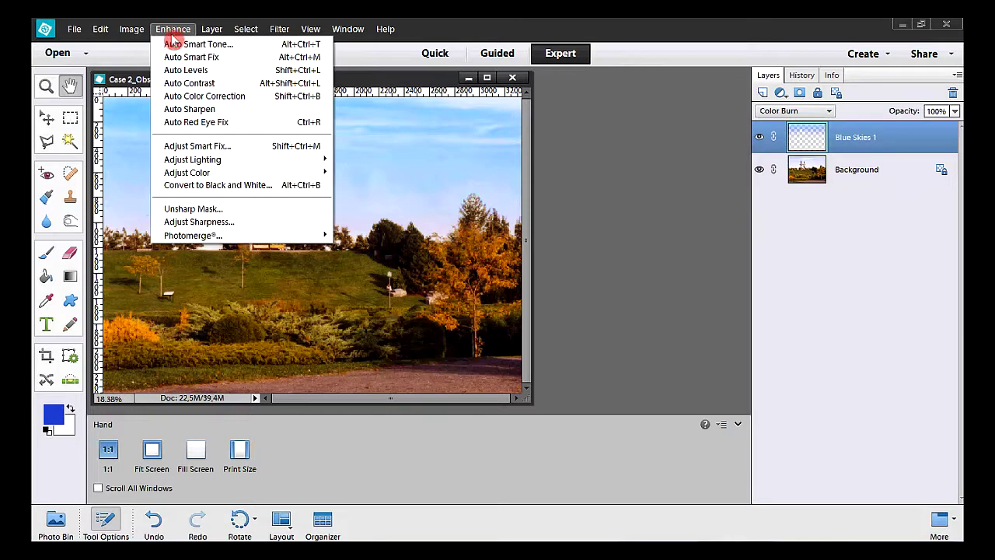
mouse_move(226, 164)
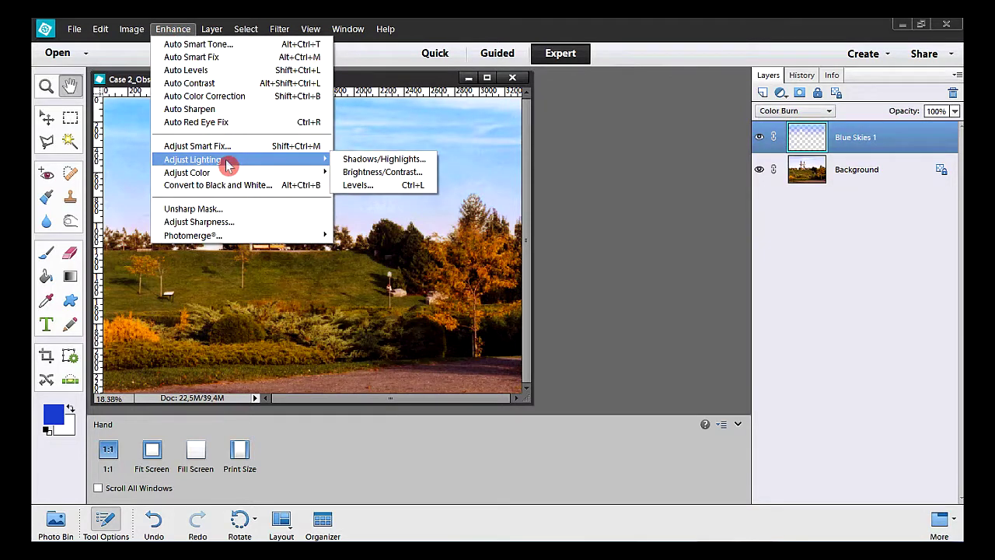
click(415, 187)
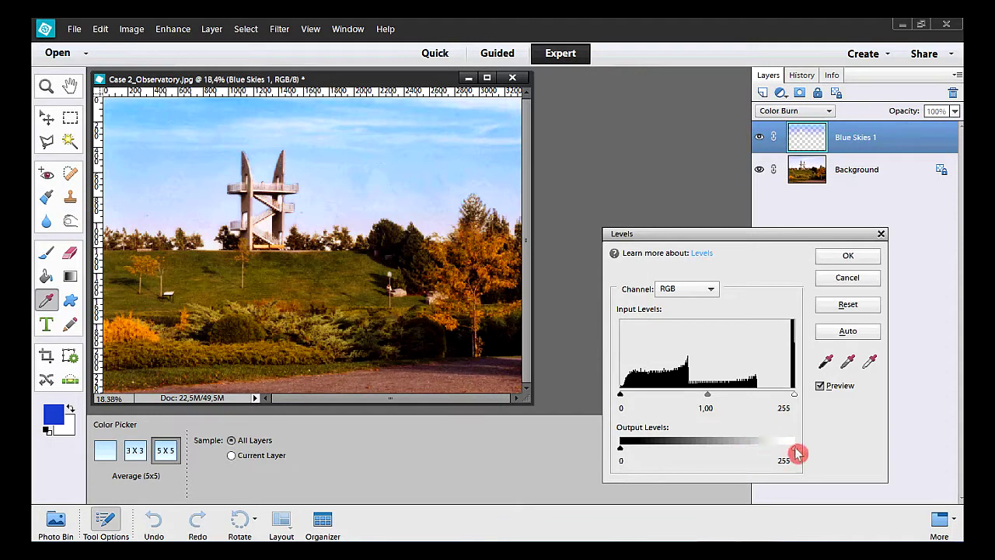
drag(796, 453, 716, 455)
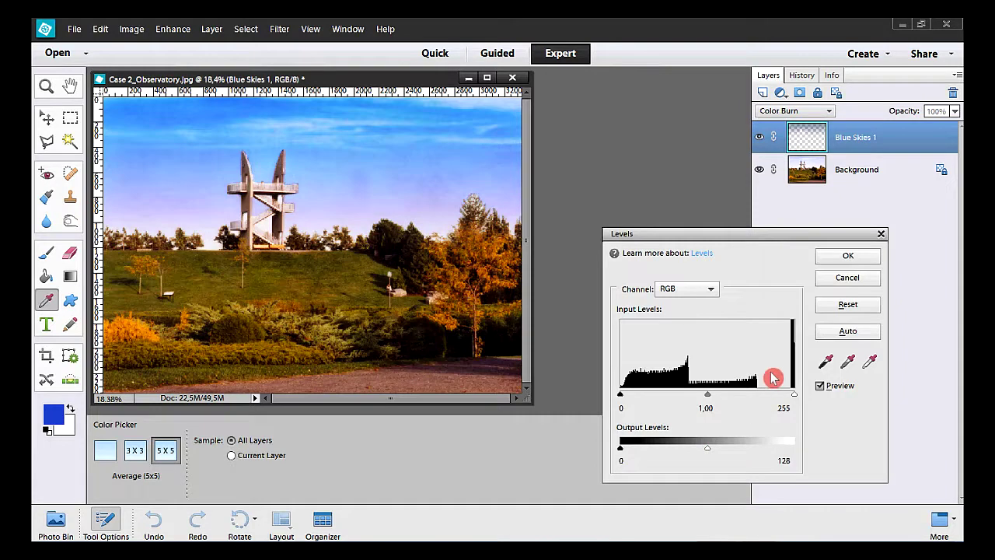
click(828, 258)
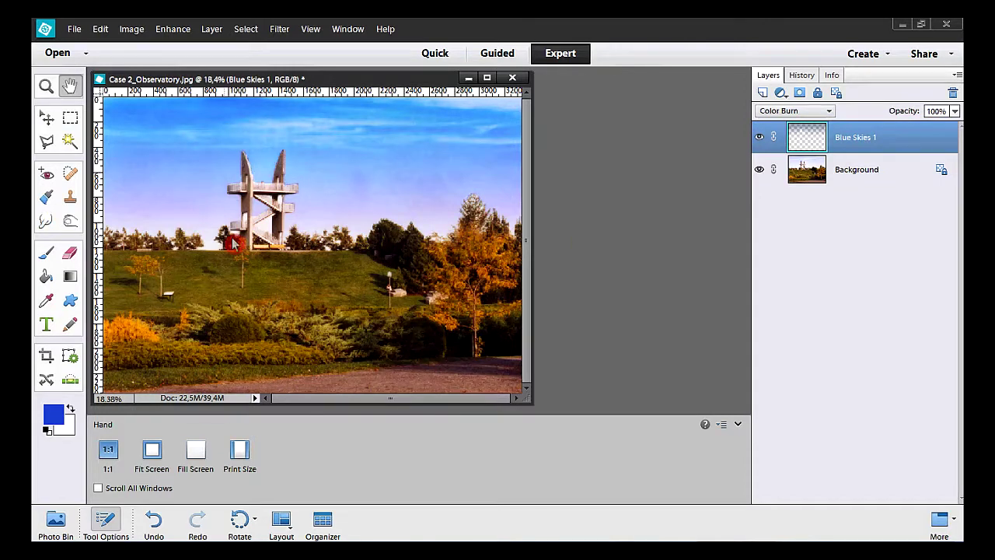
Step: Add a layer mask to the simplified Blue Skies 1 layer for touching up the edges around the upper tower
click(45, 85)
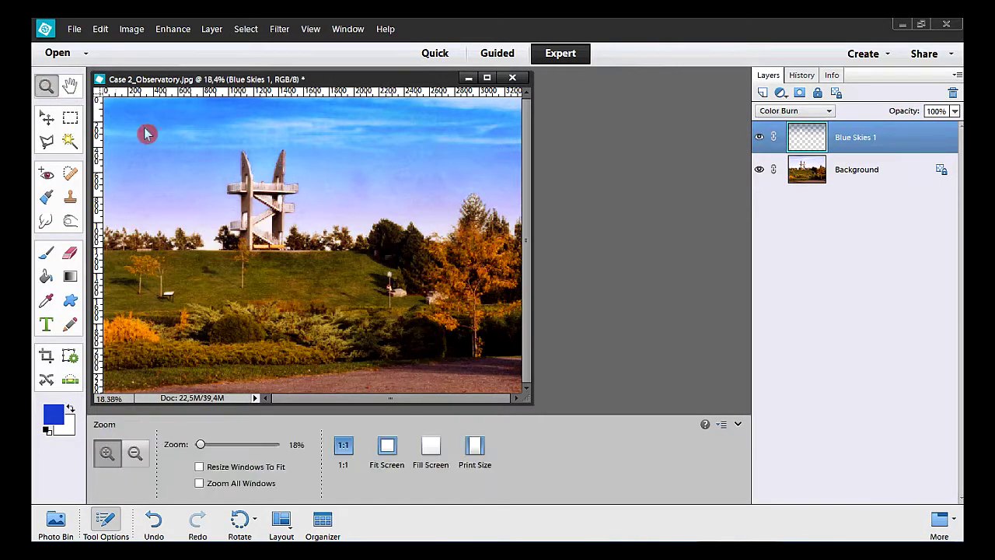
drag(212, 144, 316, 221)
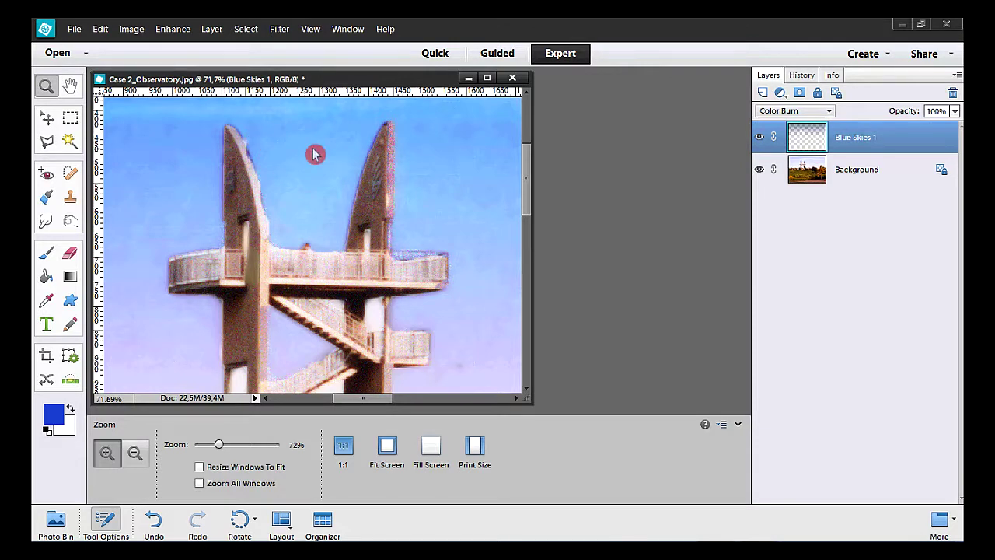
click(800, 94)
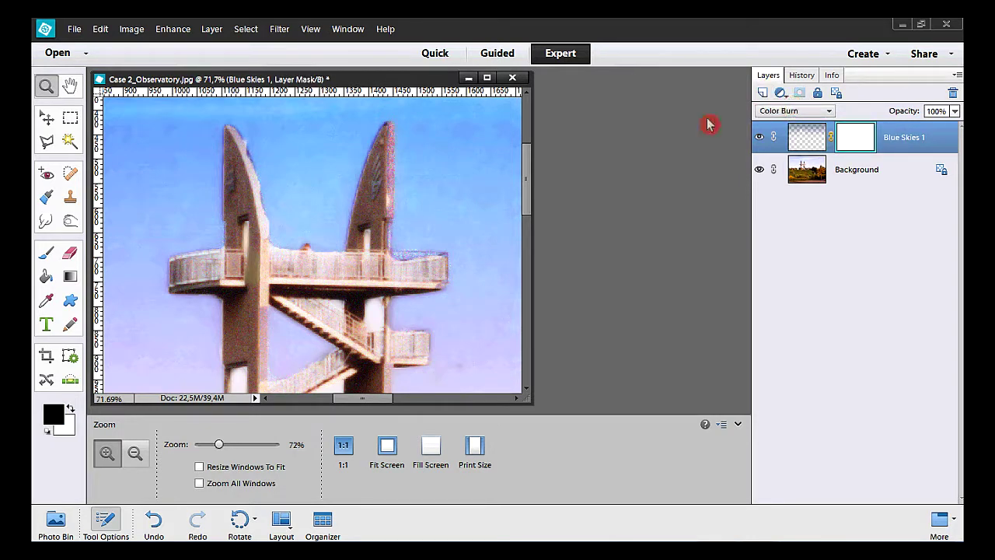
Step: Outline the viewing platform's right railing with the Polygonal Lasso and fill it with black at 100% opacity on the layer mask
click(45, 144)
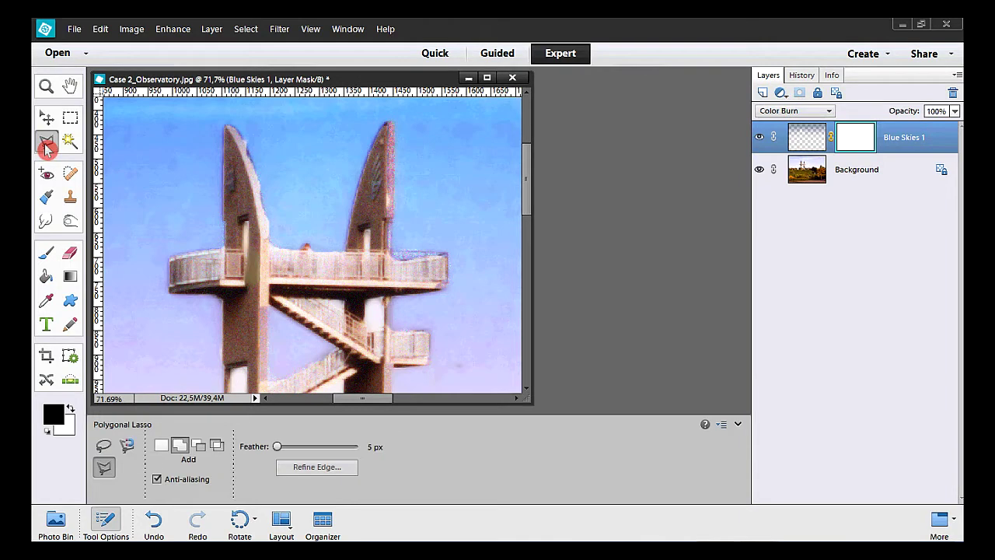
click(388, 253)
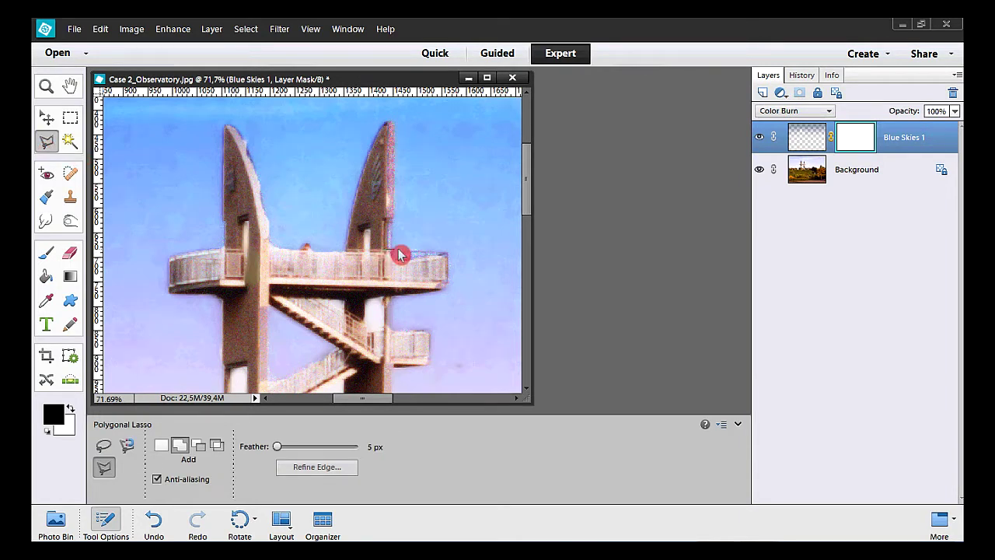
click(448, 253)
click(433, 269)
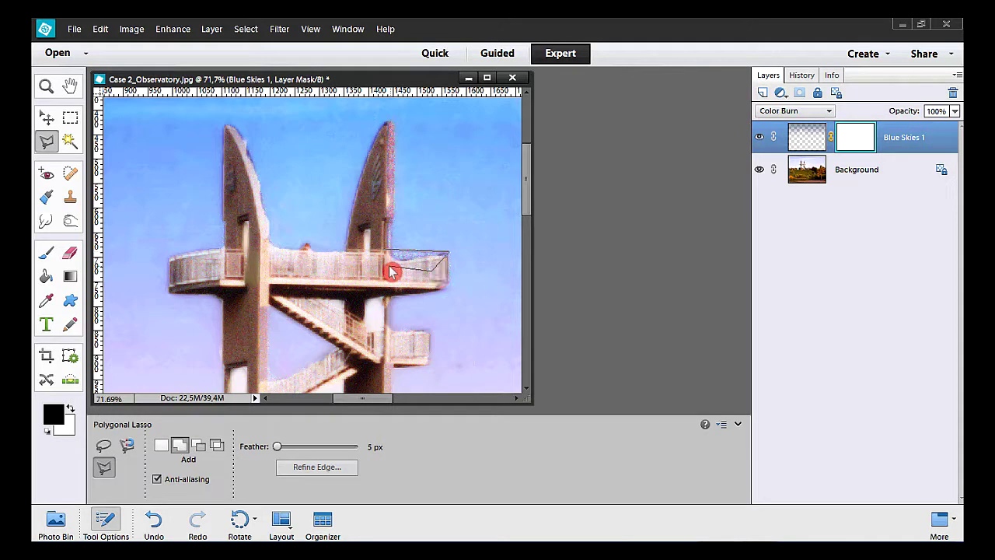
double_click(391, 271)
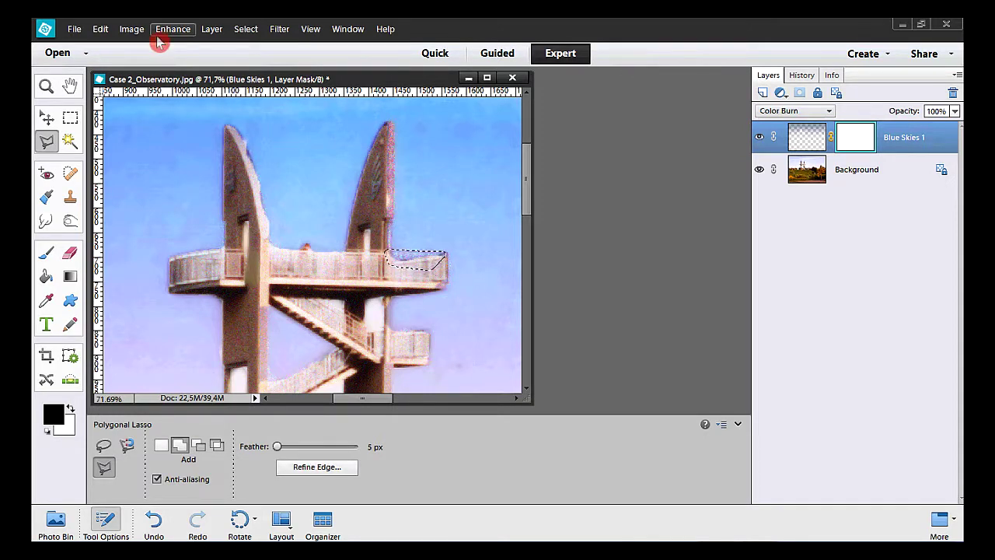
click(100, 31)
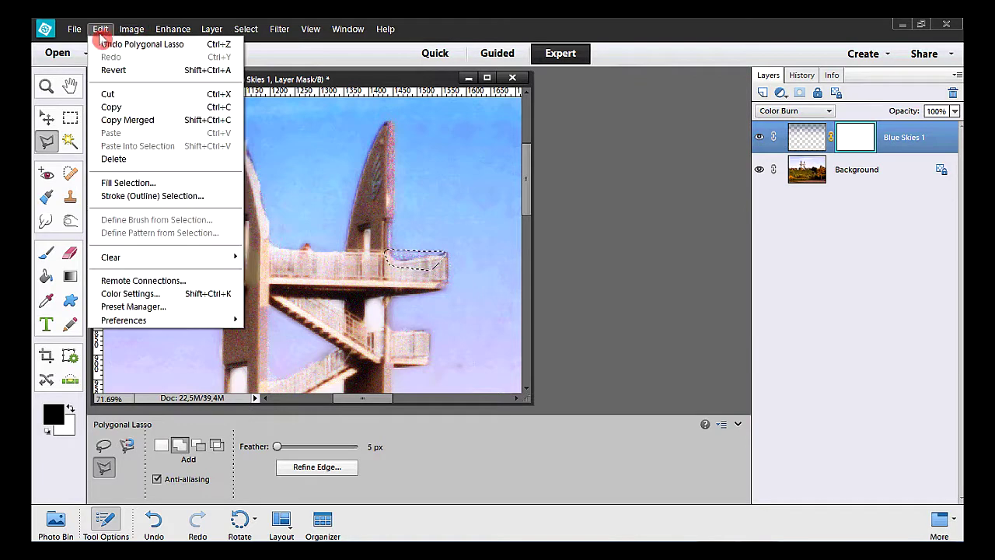
click(165, 183)
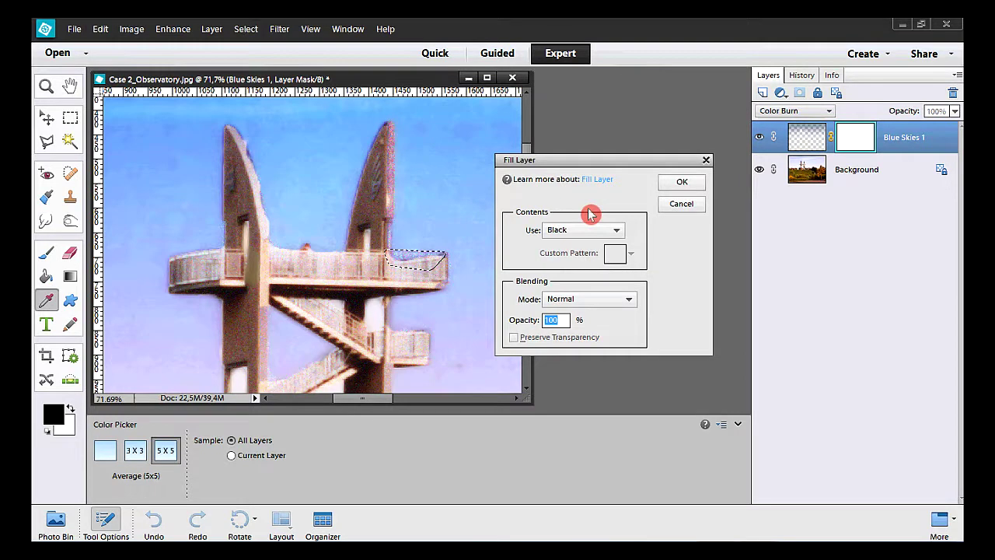
click(678, 185)
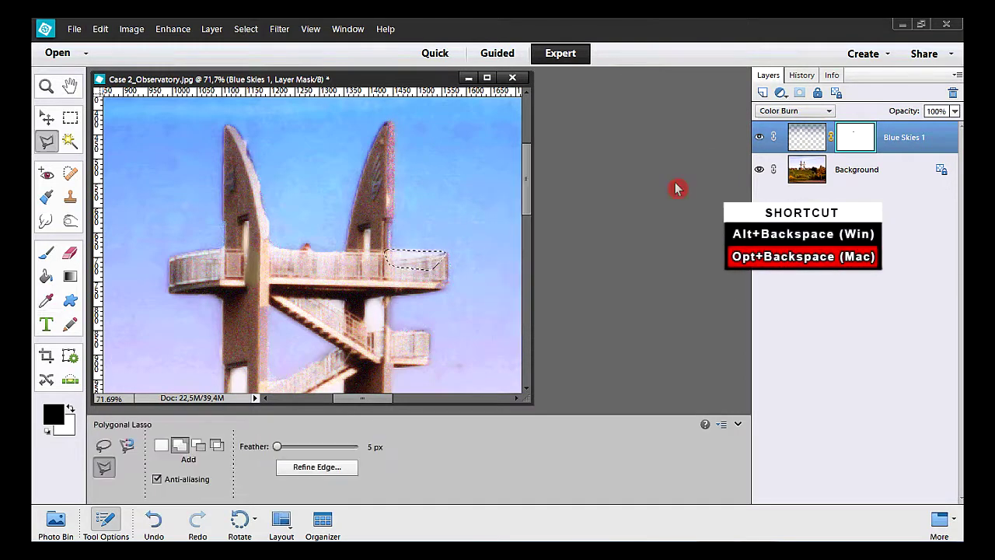
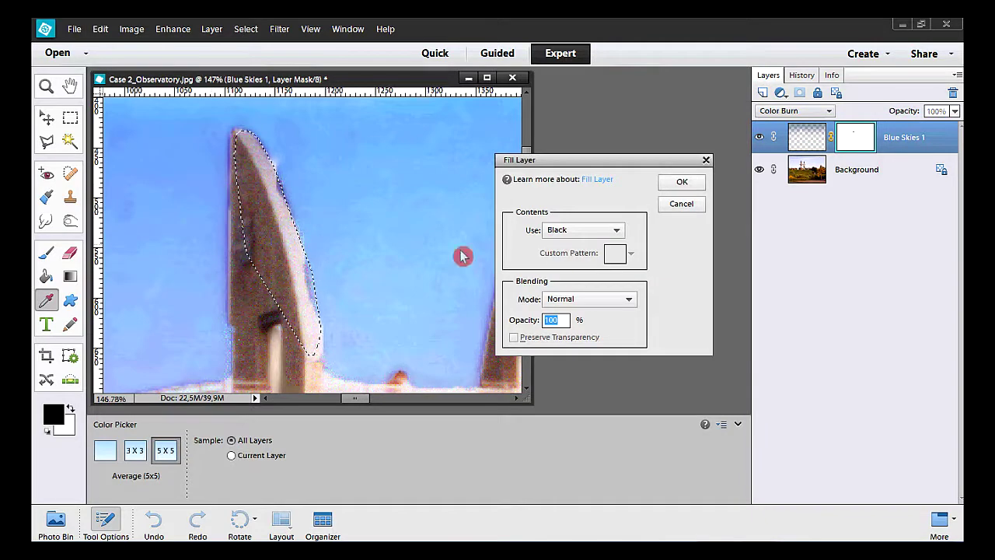
Step: Fill the selected curved edge of the tower's left pillar with black at 100% opacity on the layer mask
click(678, 185)
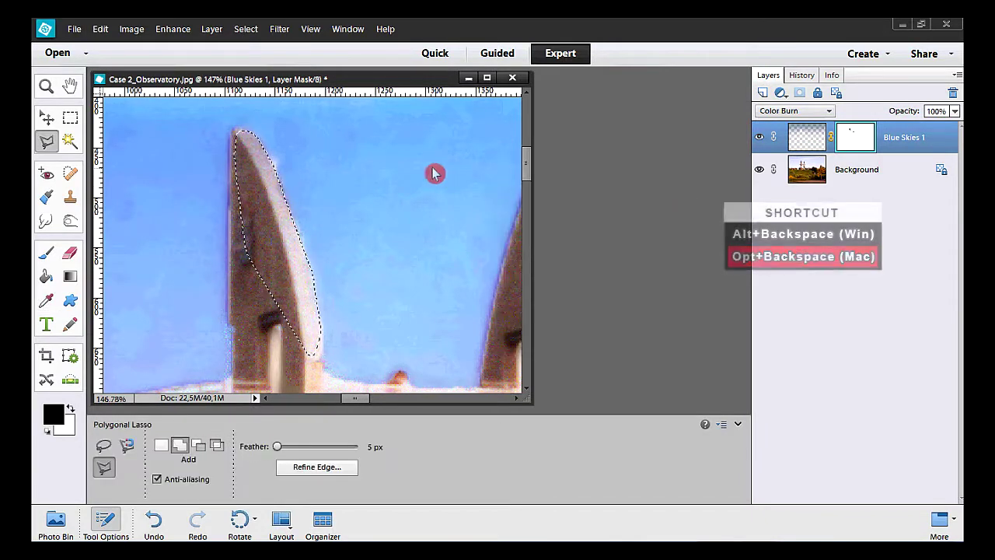
Step: Deselect the left pillar's edge and outline the patch of sky beside its upper curved side with the Polygonal Lasso
click(243, 30)
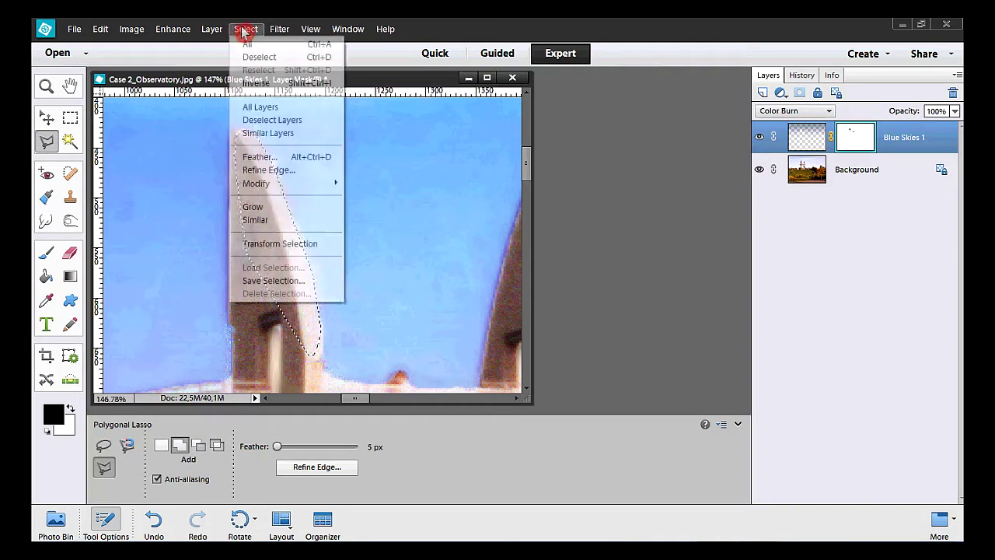
click(286, 57)
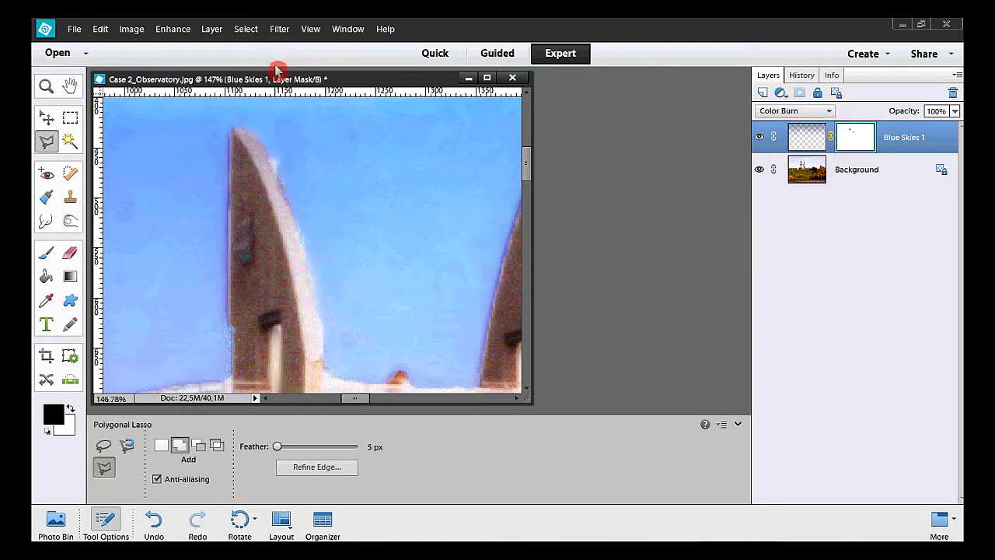
click(259, 146)
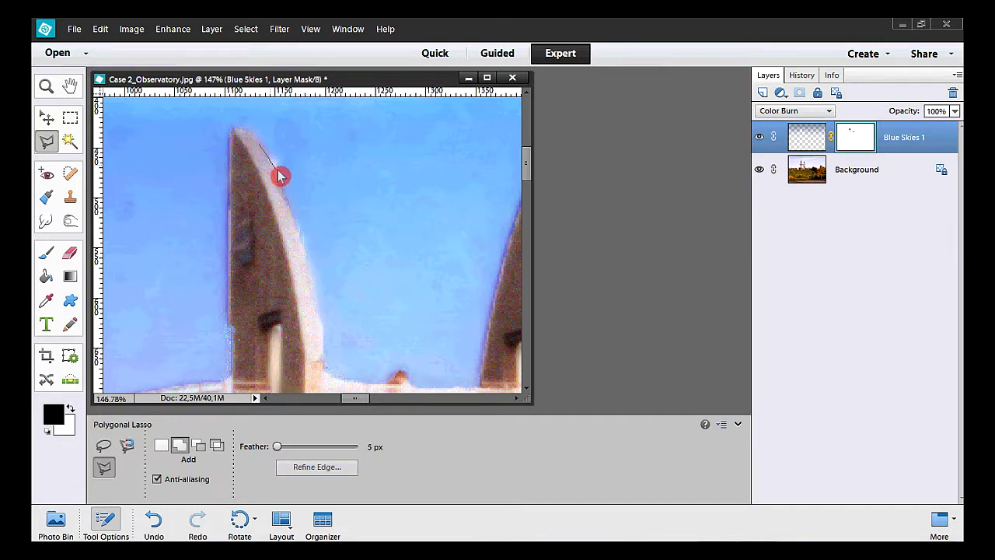
click(308, 215)
click(371, 185)
click(335, 125)
double_click(283, 129)
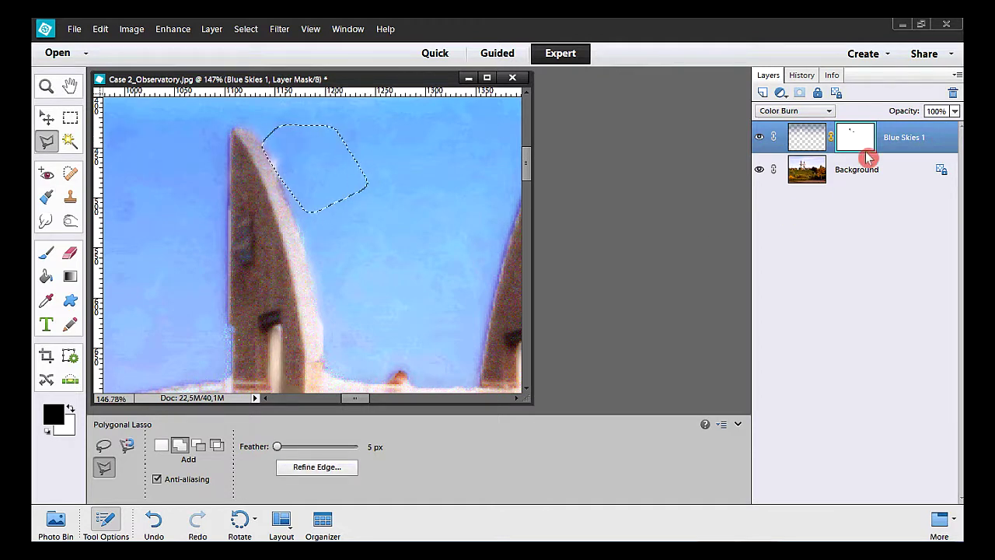
Step: Smudge the selected sky patch toward the pillar on the Blue Skies 1 layer image at 21 px and 50% strength, and deselect
click(808, 138)
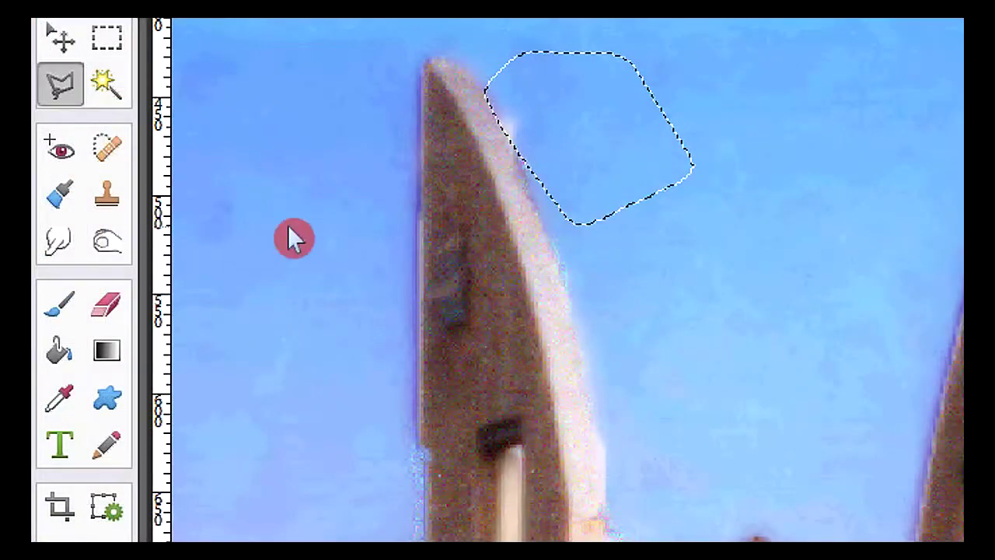
click(56, 245)
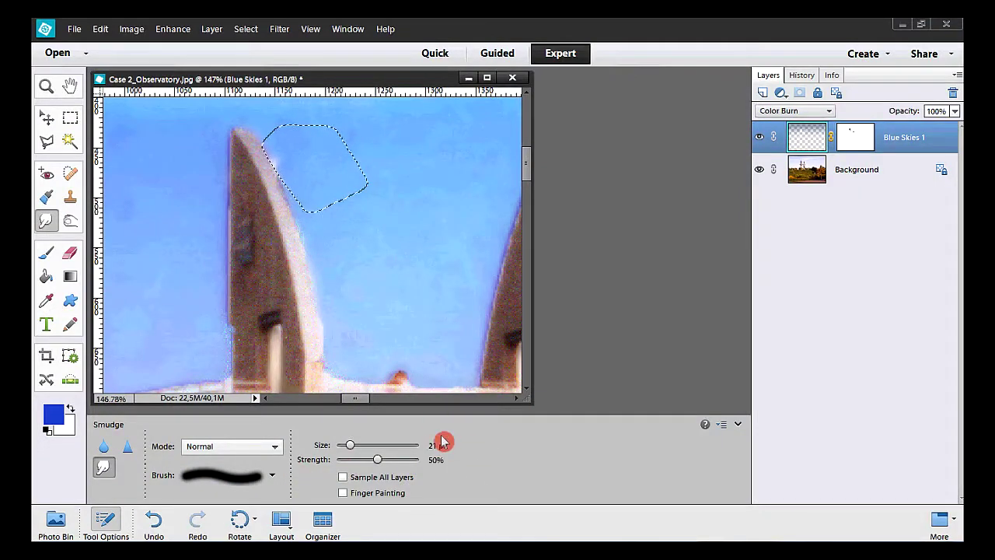
mouse_move(330, 202)
mouse_down()
mouse_move(293, 152)
mouse_move(267, 162)
mouse_move(297, 163)
mouse_move(262, 164)
mouse_move(303, 166)
mouse_move(264, 168)
mouse_move(292, 157)
mouse_move(275, 156)
mouse_move(305, 192)
mouse_up()
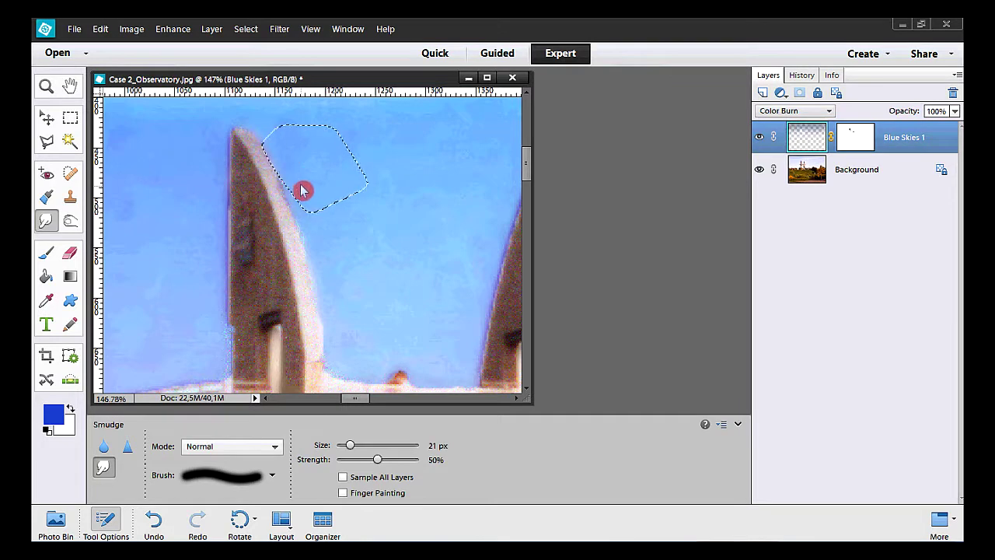
click(246, 28)
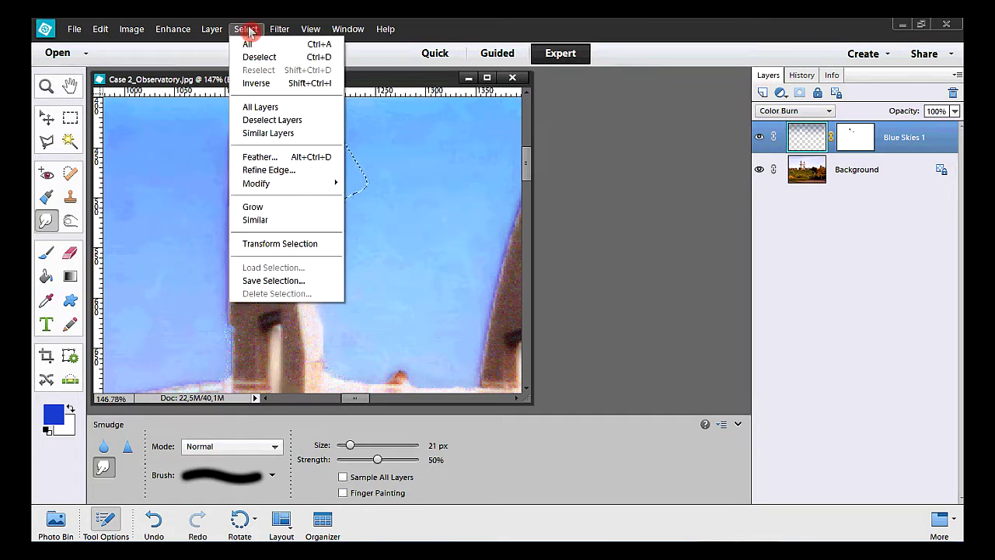
click(287, 58)
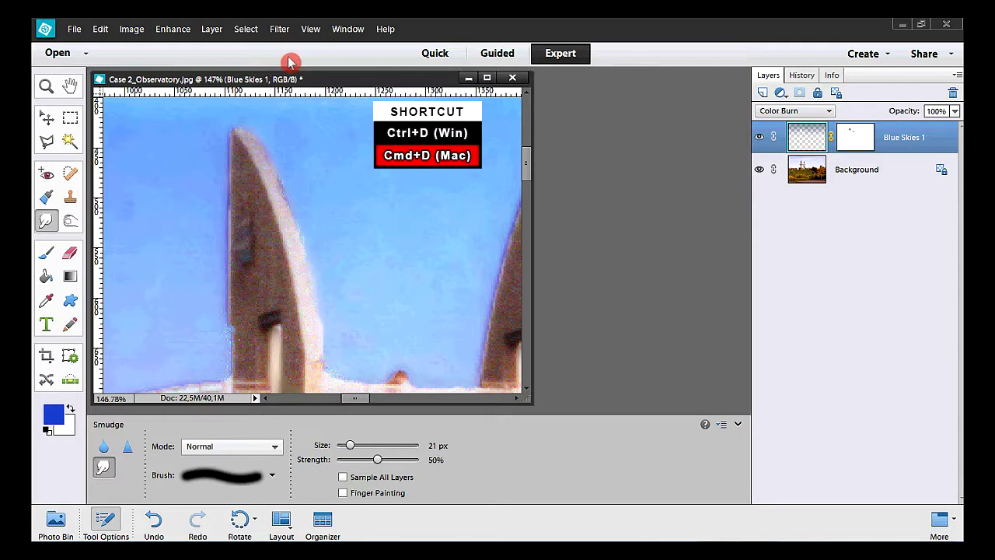
double_click(69, 87)
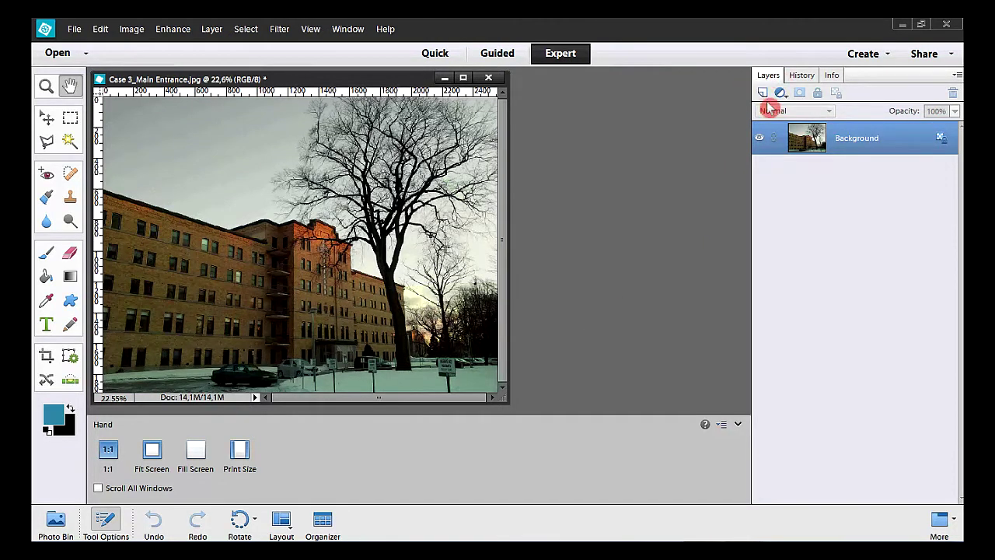
Step: Add a new layer named Blue Sky above the background of Case 3_Main Entrance.jpg
click(212, 31)
mouse_move(227, 47)
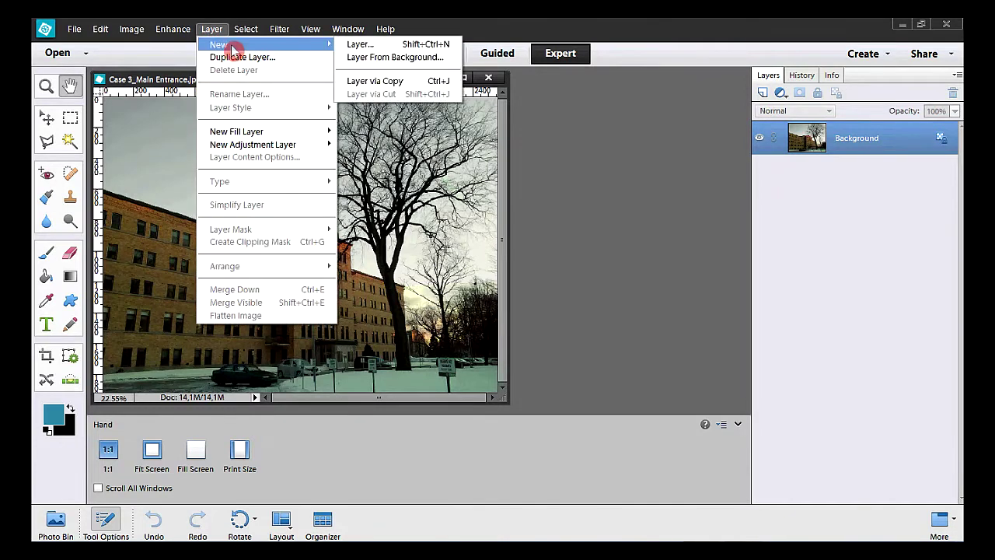
click(357, 46)
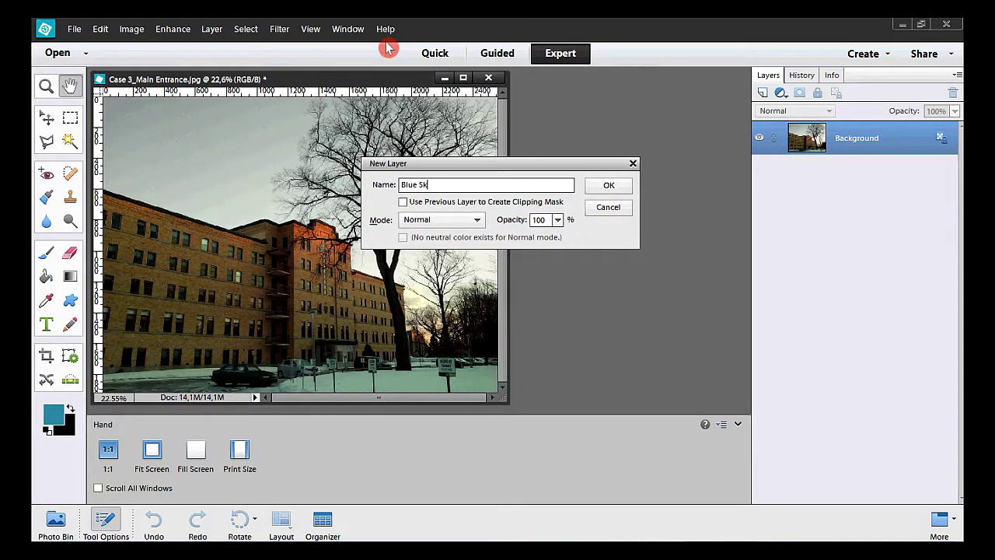
text(Blue Sky)
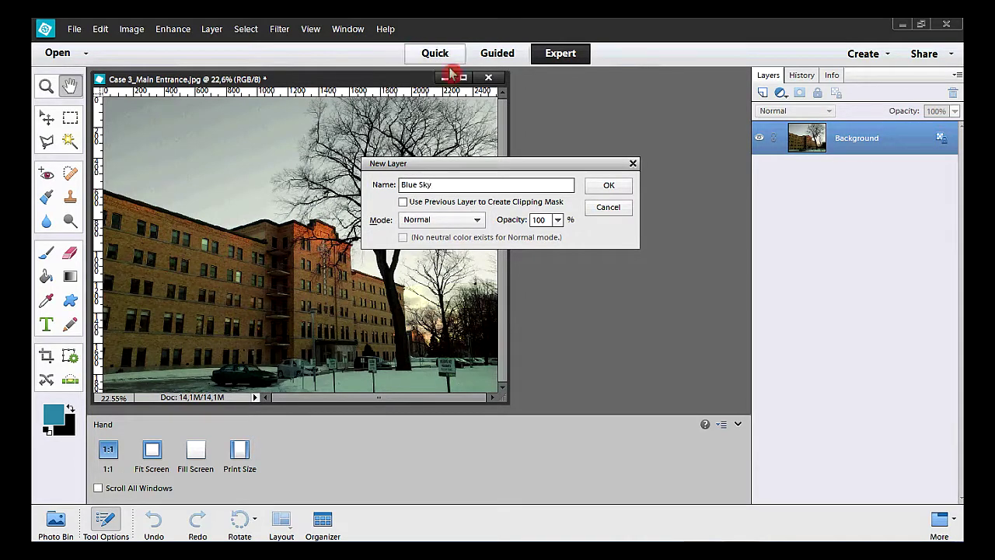
click(604, 186)
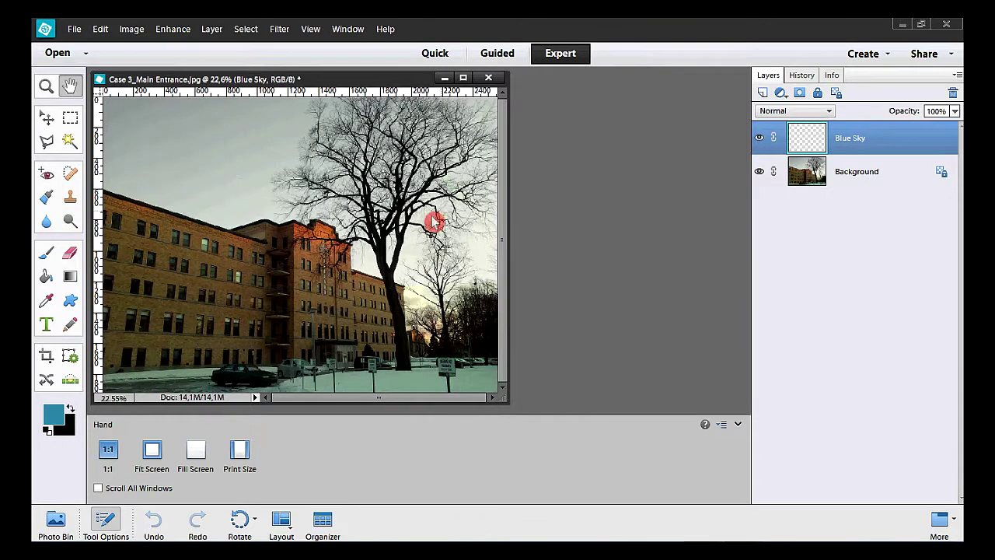
Step: Paint across the sky with a soft 1000 px brush in RGB 55, 134, 163 and set the Blue Sky layer's blend mode to Overlay
click(53, 417)
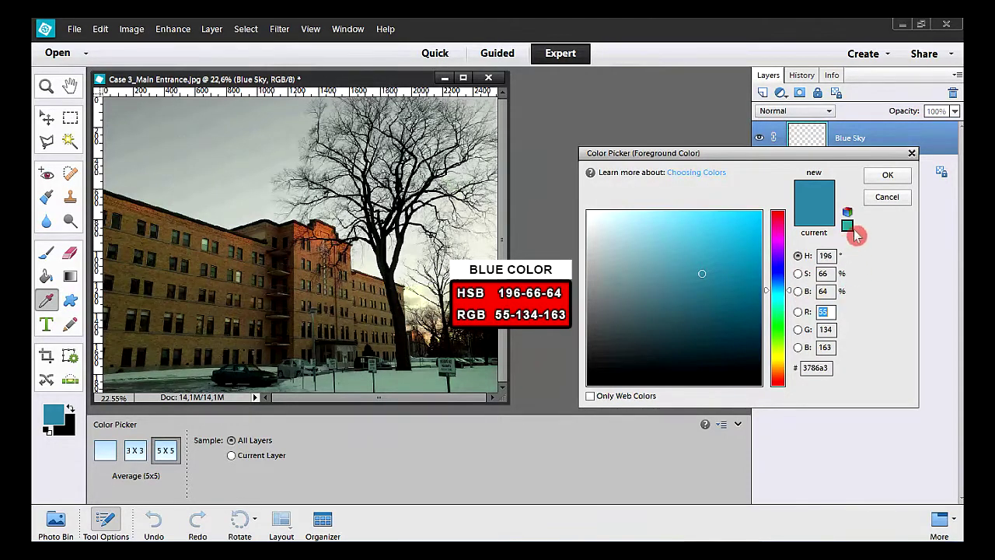
click(884, 178)
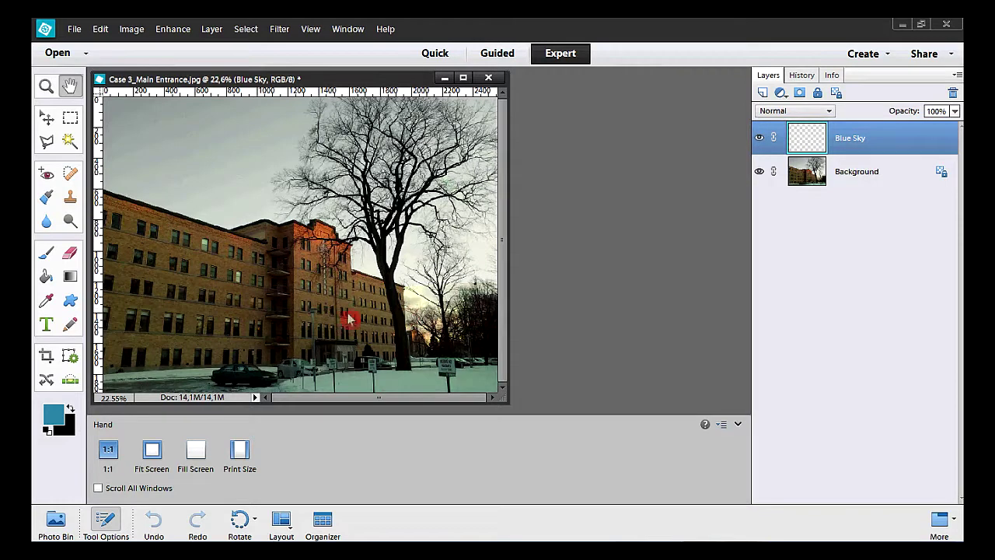
click(47, 255)
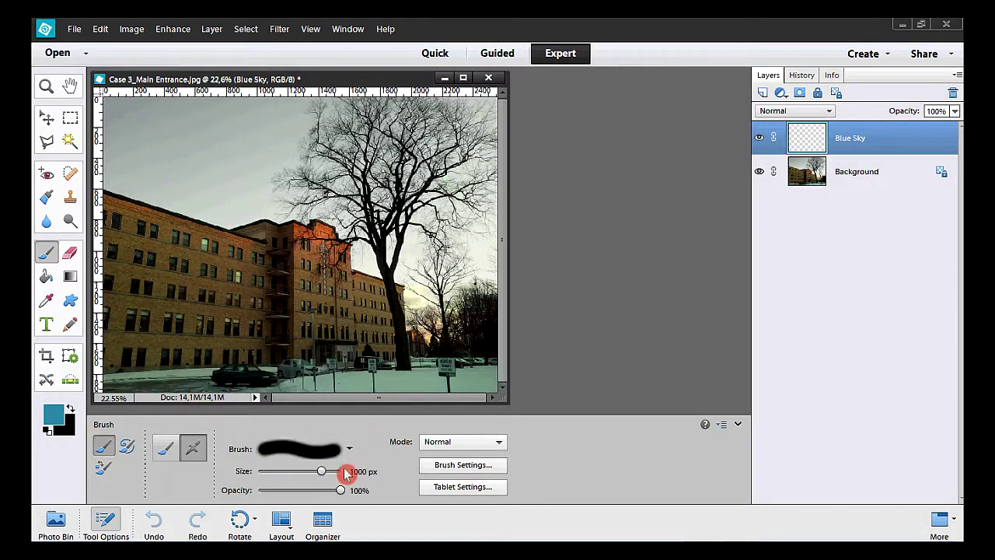
click(439, 470)
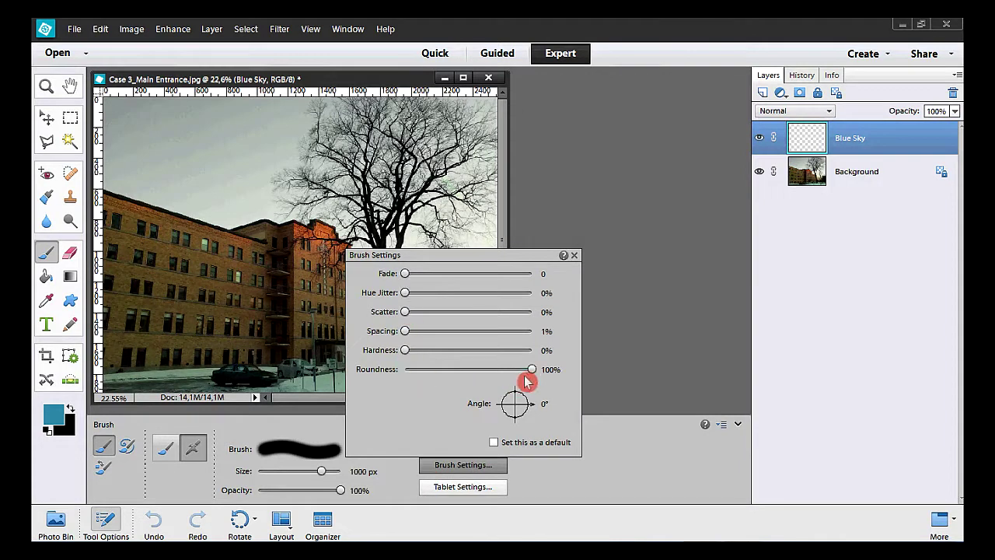
click(568, 469)
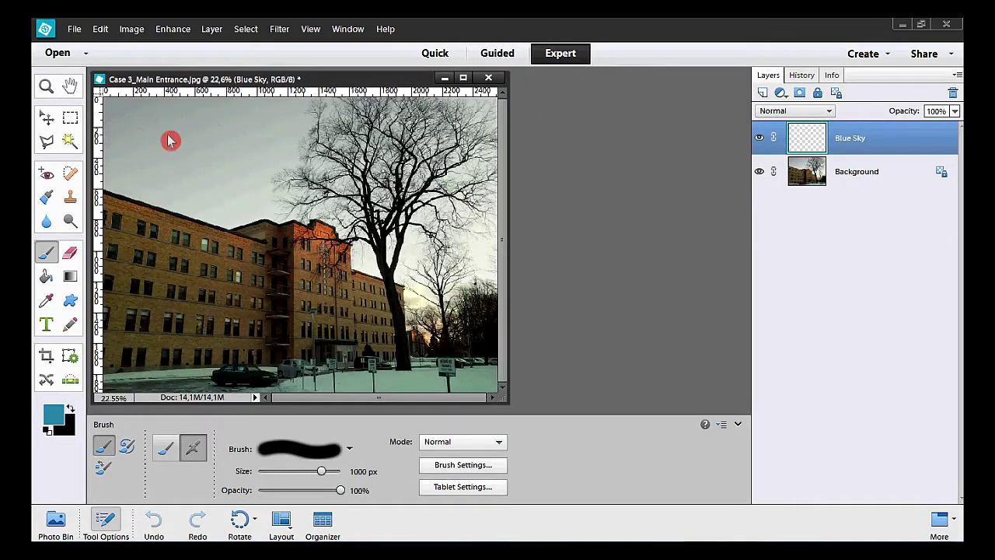
mouse_move(129, 120)
mouse_down()
mouse_move(333, 128)
mouse_move(497, 126)
mouse_up()
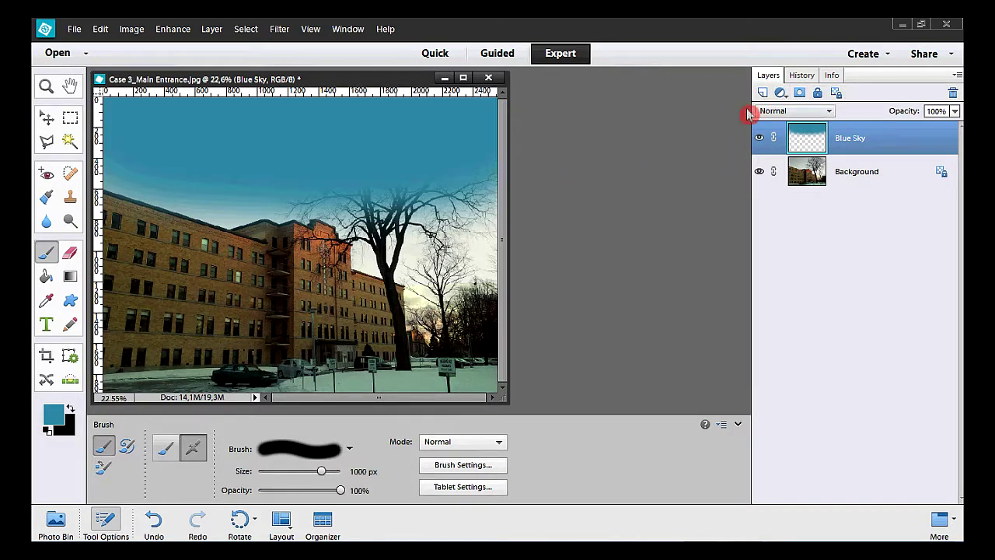
click(832, 112)
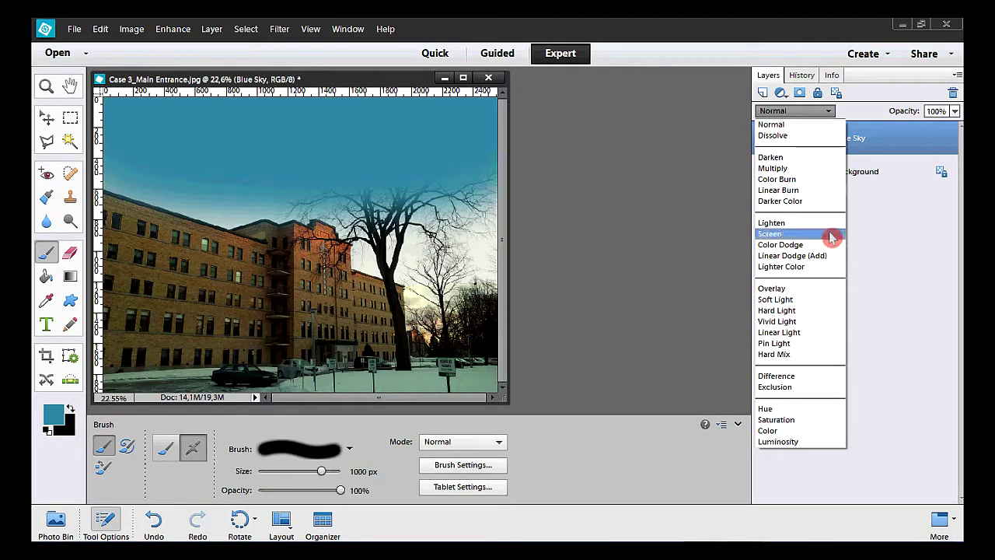
click(826, 295)
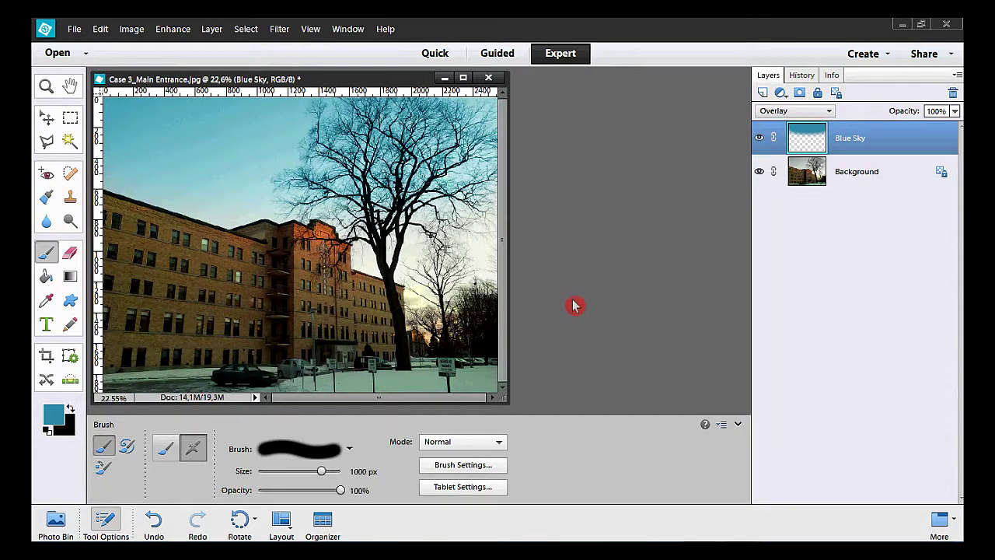
Step: Darken the top of the sky on the Blue Sky layer with the Burn tool at 2000 px and 100% exposure, using Midtones and Shadows
click(70, 222)
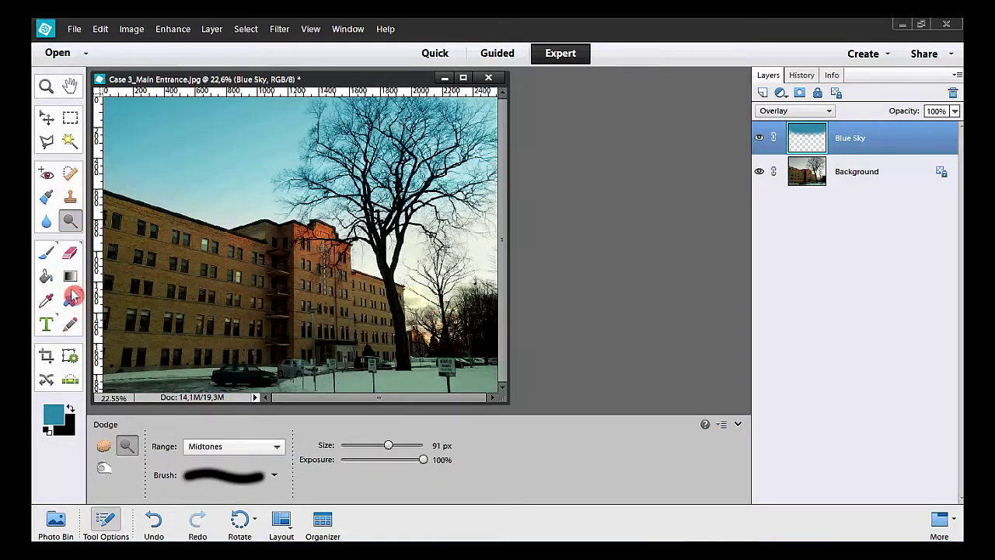
click(105, 470)
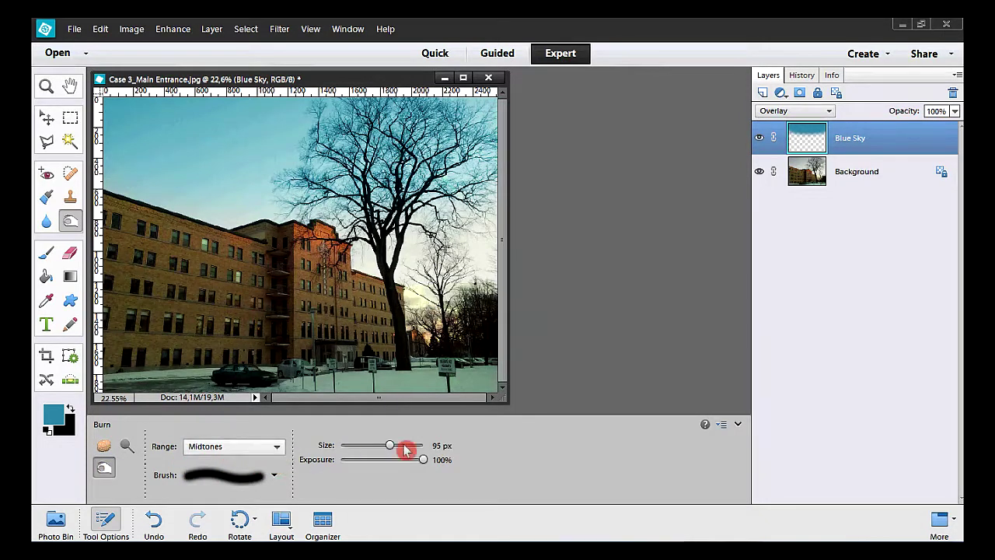
click(442, 445)
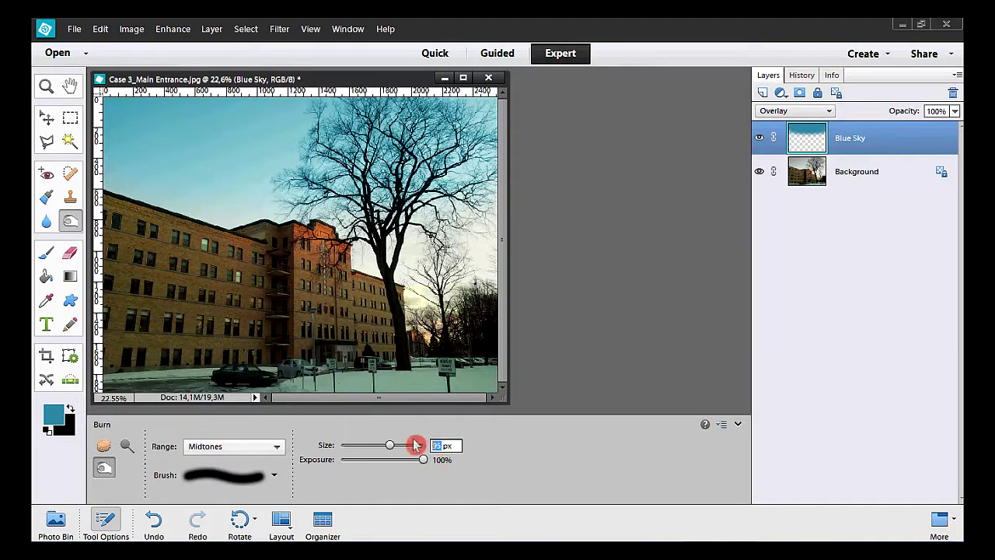
text(2000)
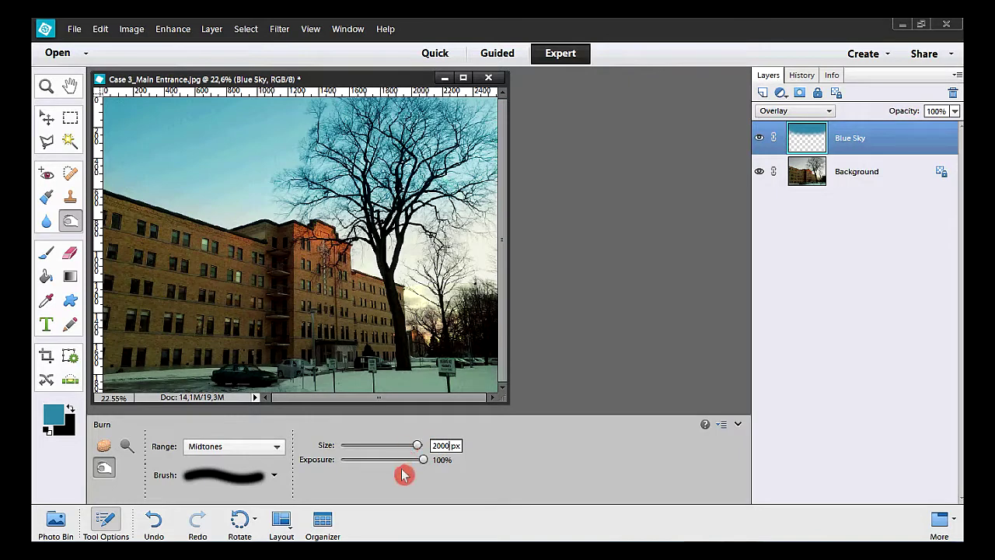
key(Return)
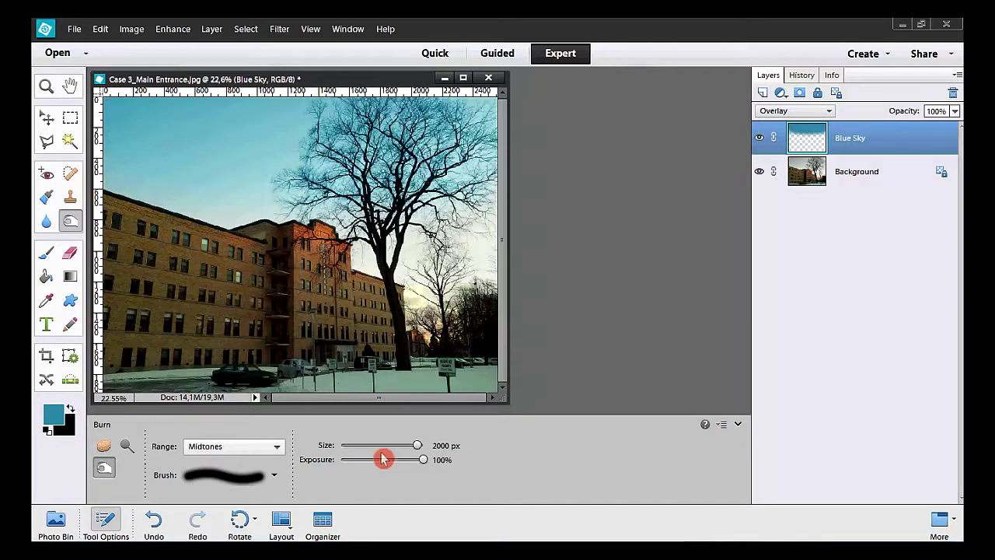
click(154, 107)
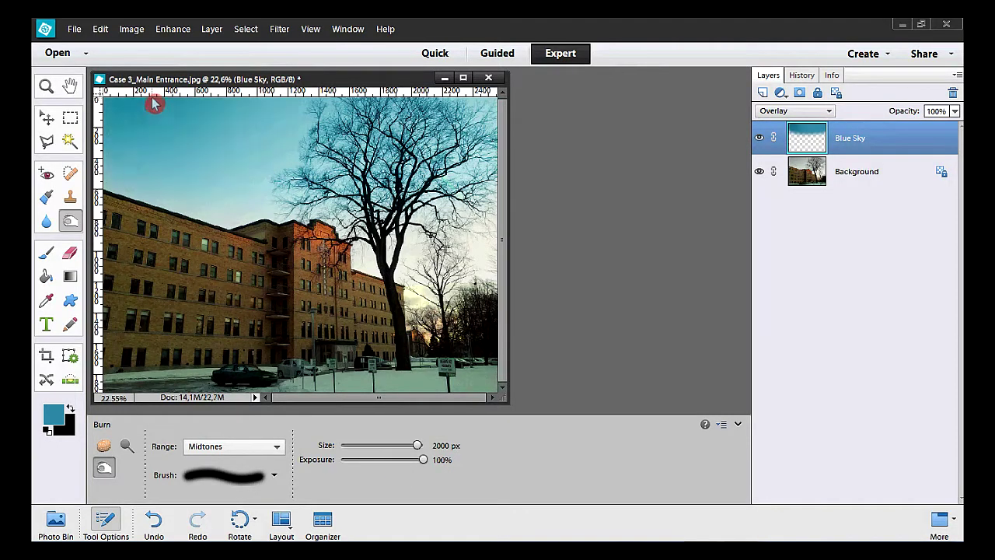
click(243, 111)
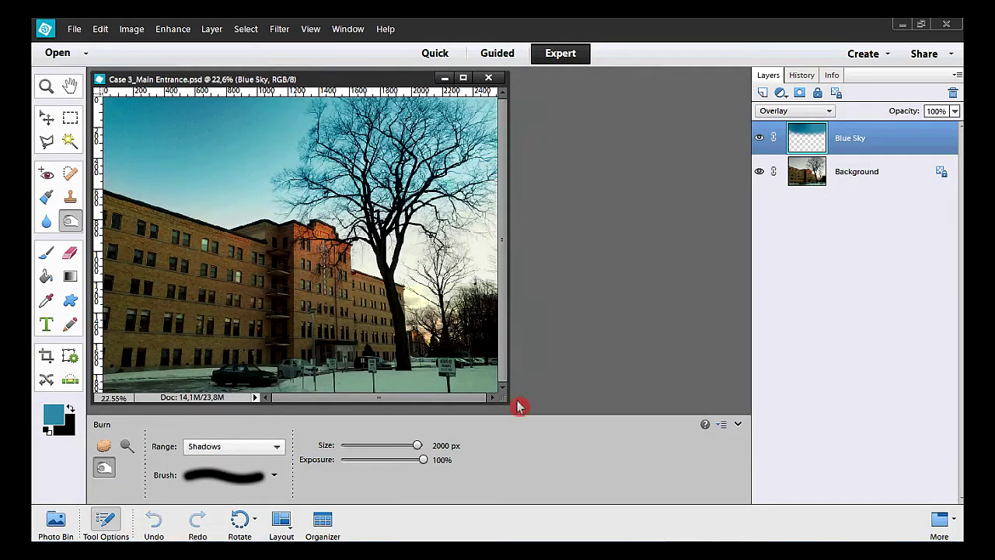
Step: Add a layer mask to the Blue Sky layer and duplicate the Background layer as Background copy
drag(507, 407, 526, 420)
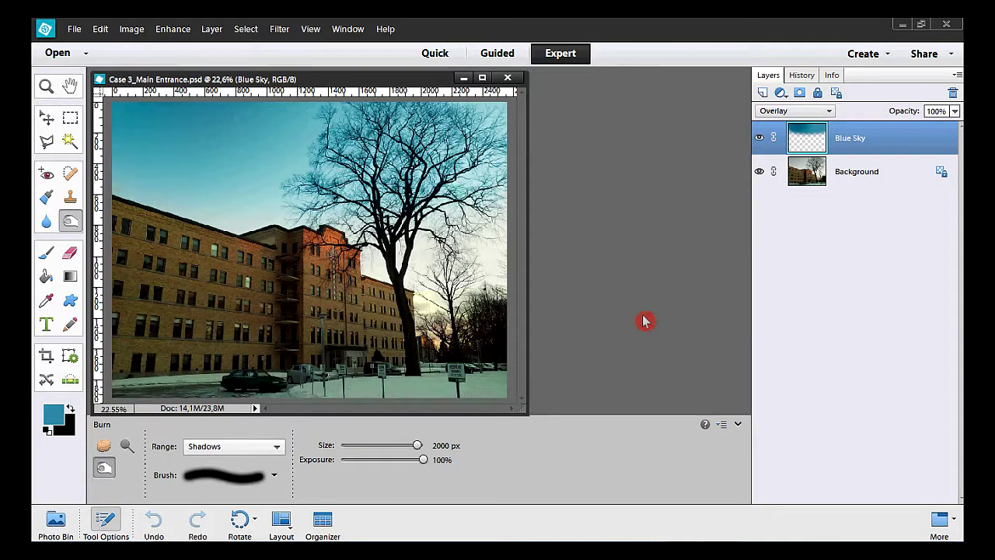
click(801, 93)
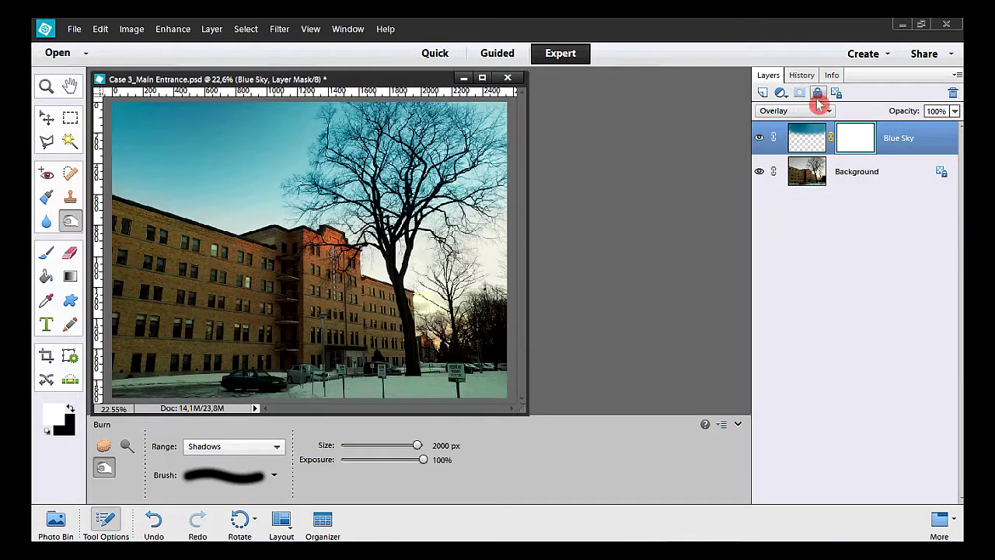
click(856, 179)
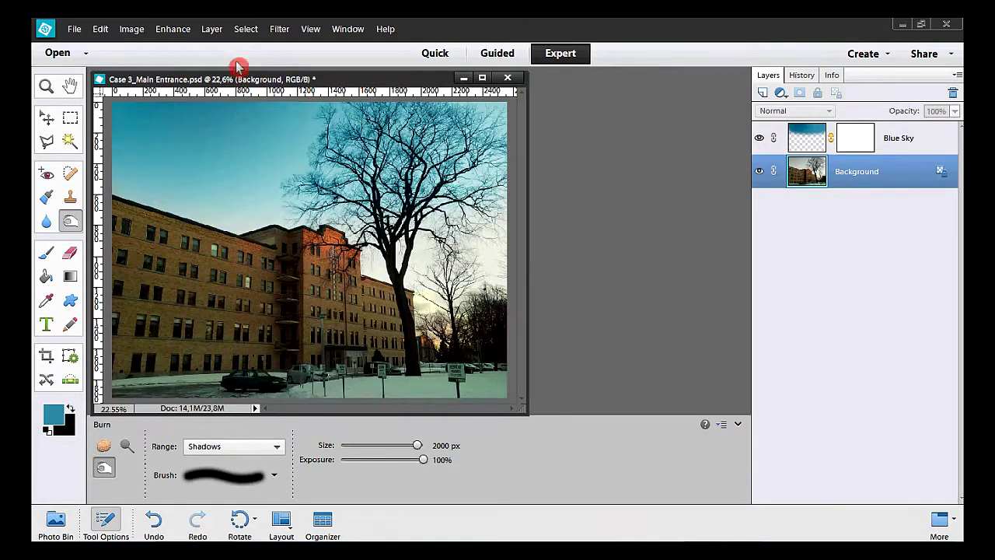
click(212, 29)
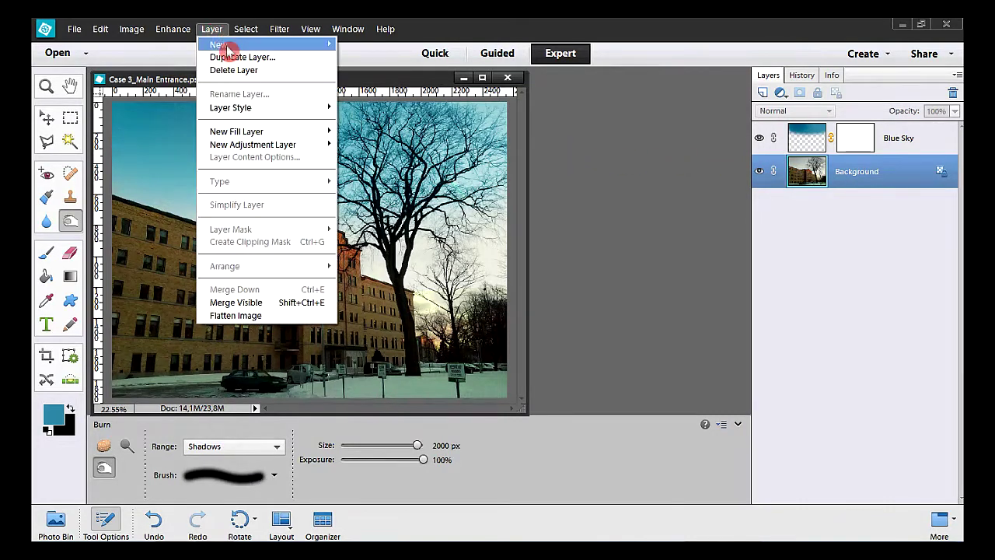
click(294, 66)
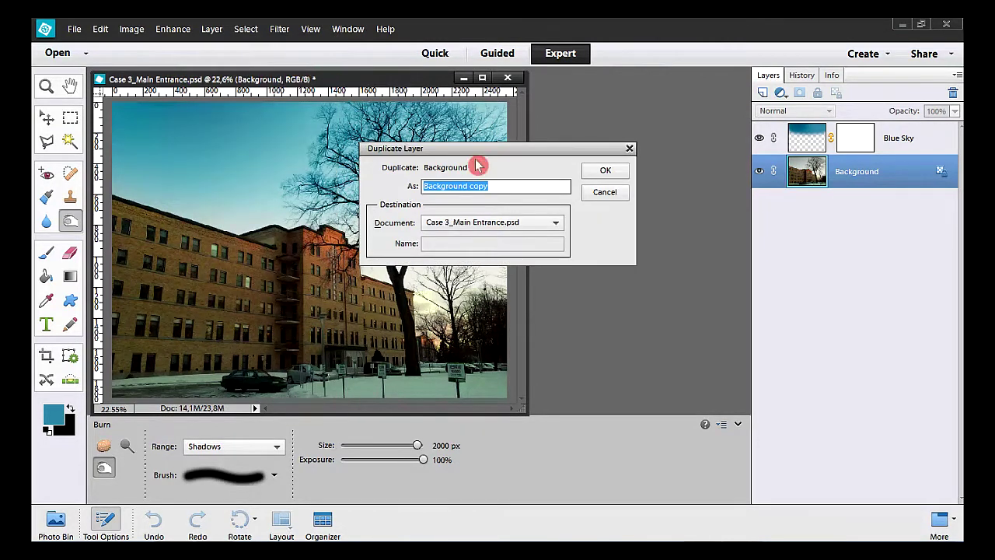
click(602, 172)
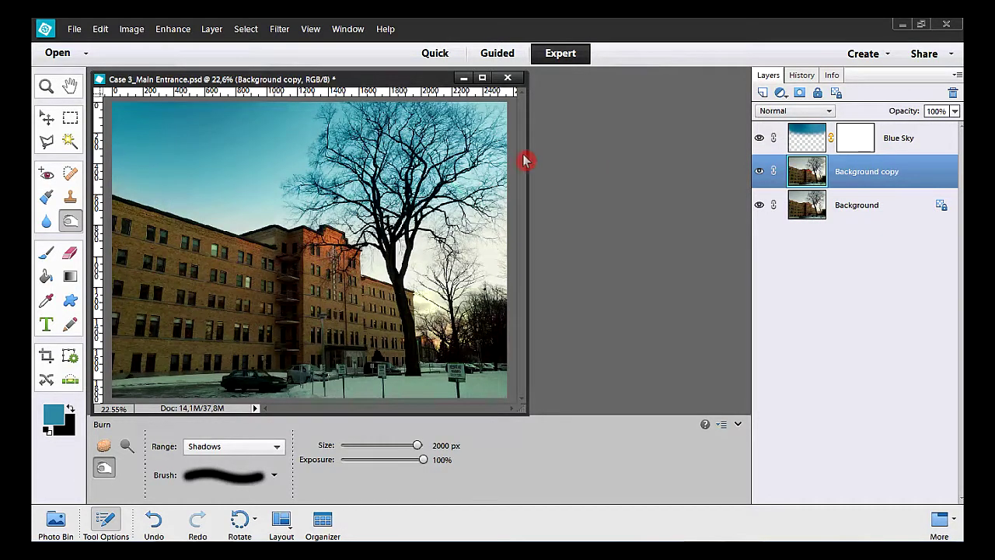
Step: Desaturate the Background copy layer with the Remove Color command
click(178, 31)
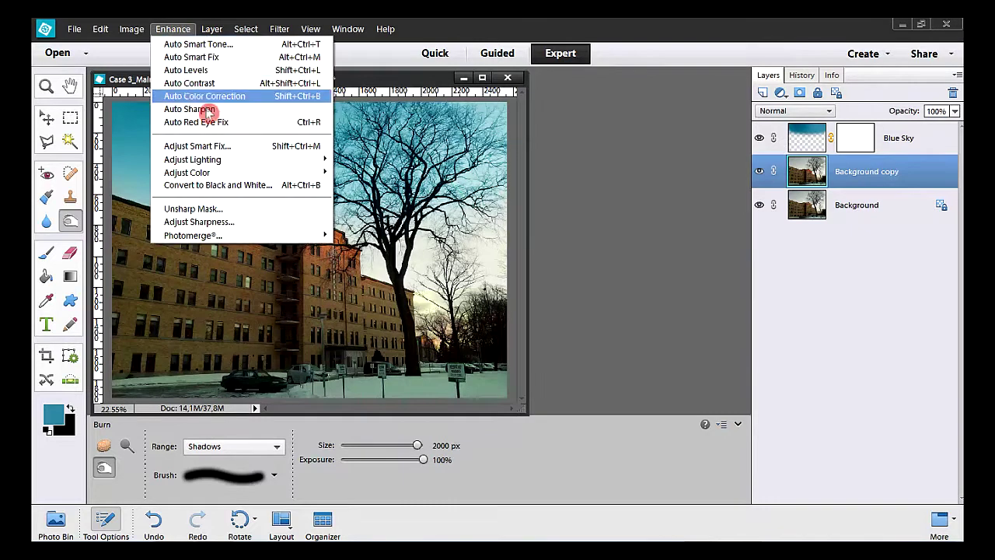
mouse_move(244, 174)
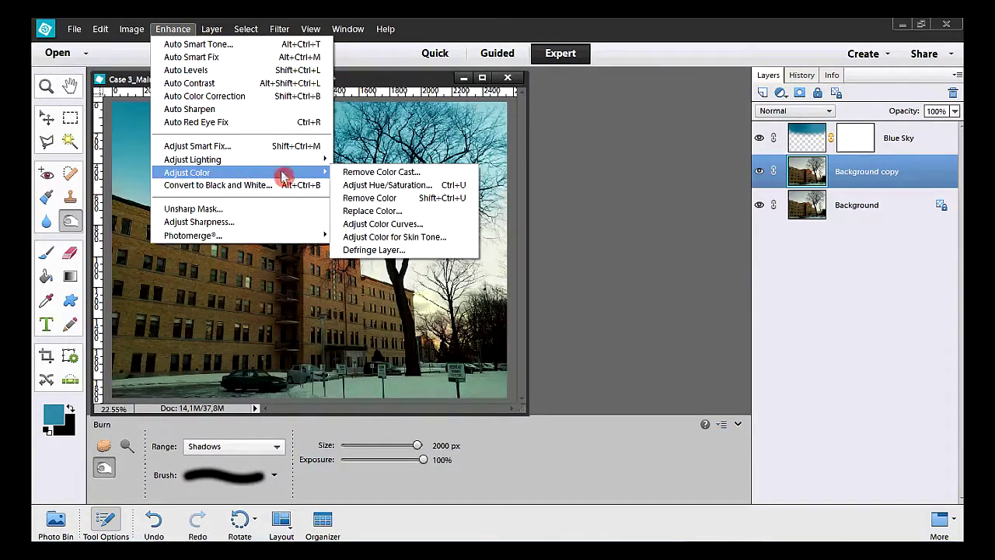
click(431, 204)
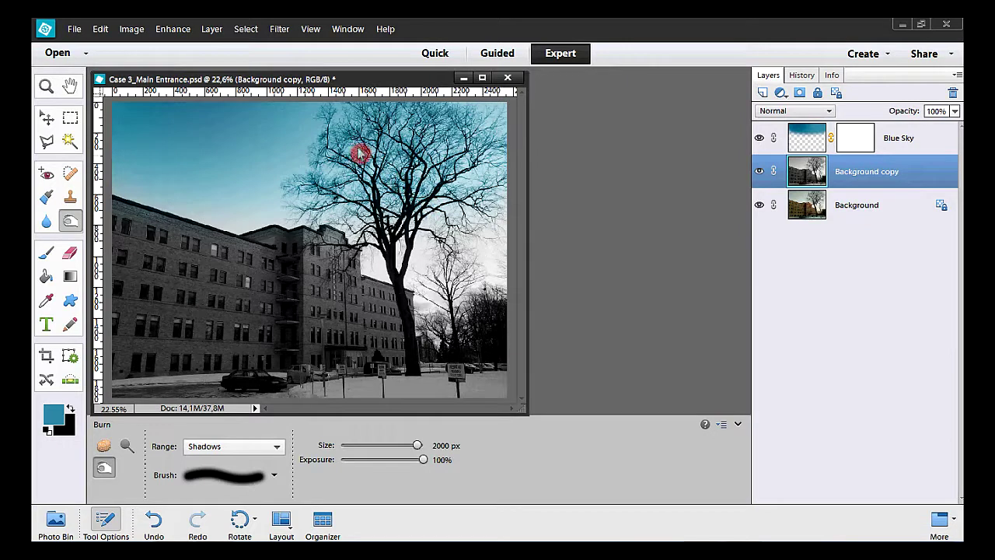
Step: Copy the entire grayscale Background copy layer to the clipboard and clear the selection
click(243, 30)
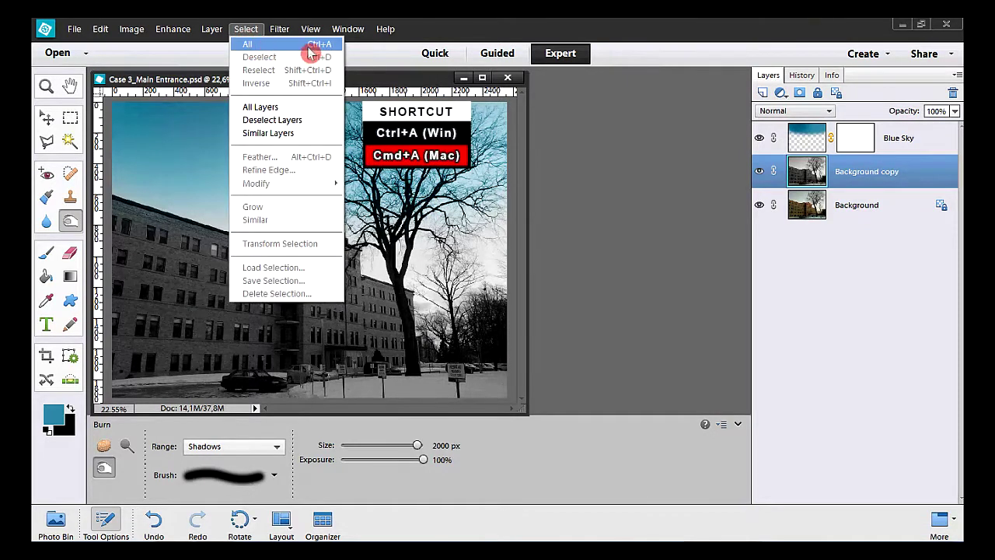
click(283, 52)
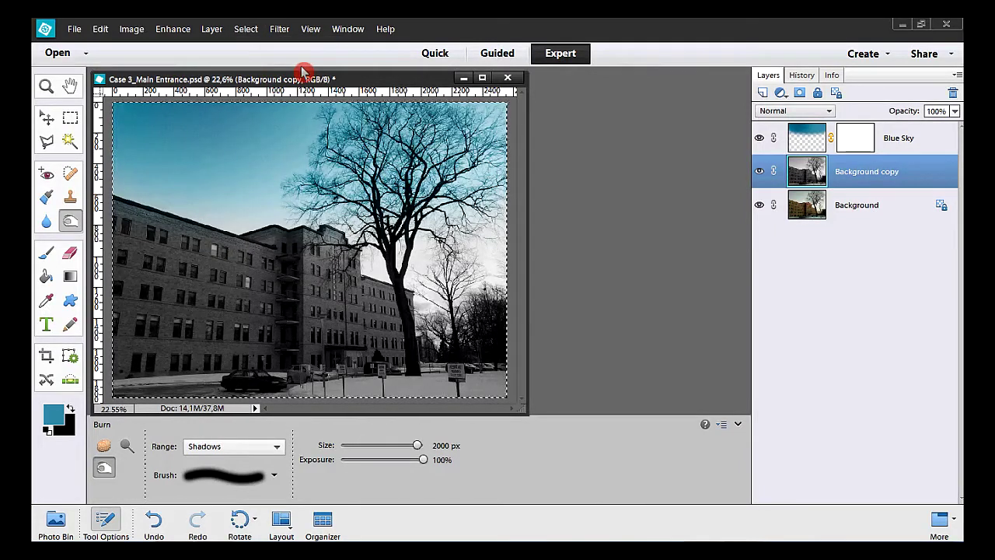
click(100, 29)
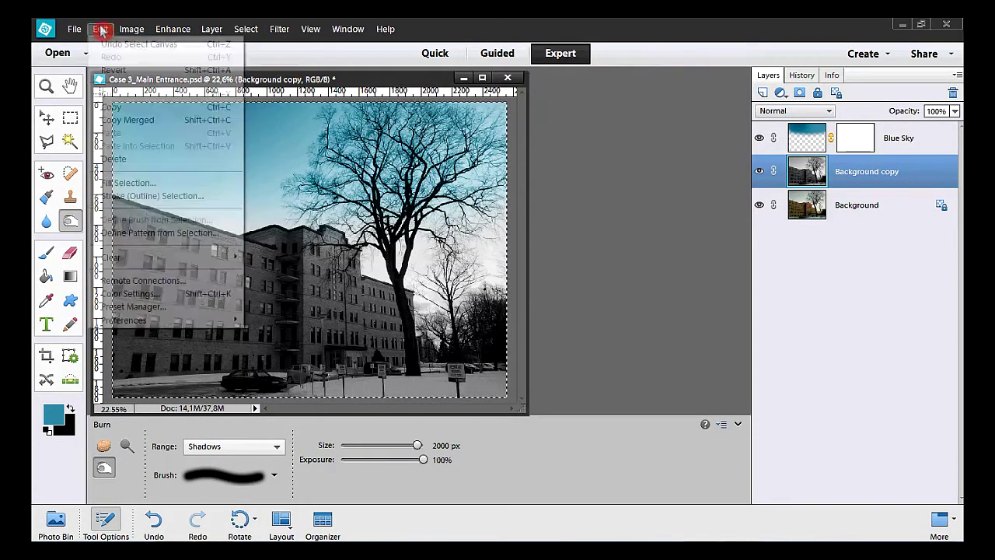
click(155, 117)
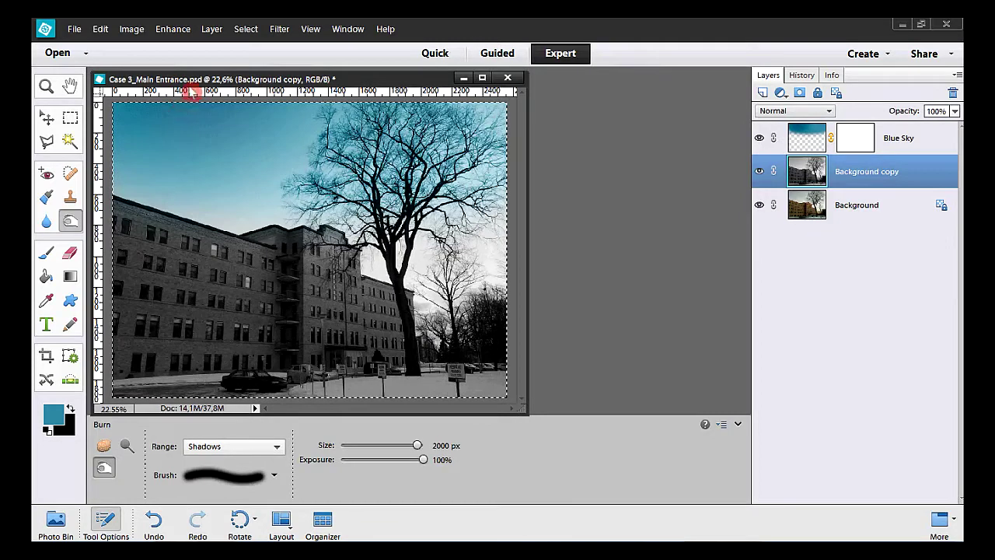
click(246, 29)
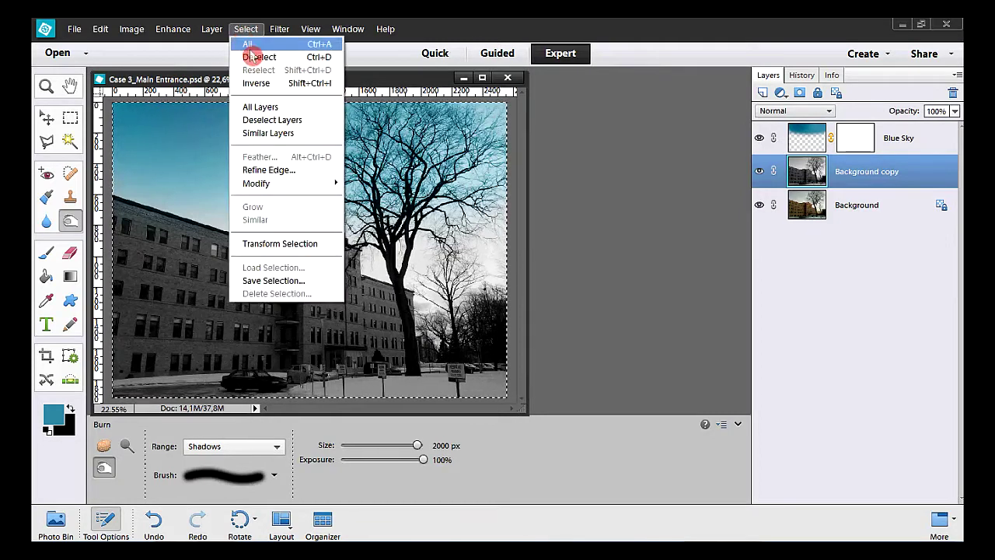
click(284, 59)
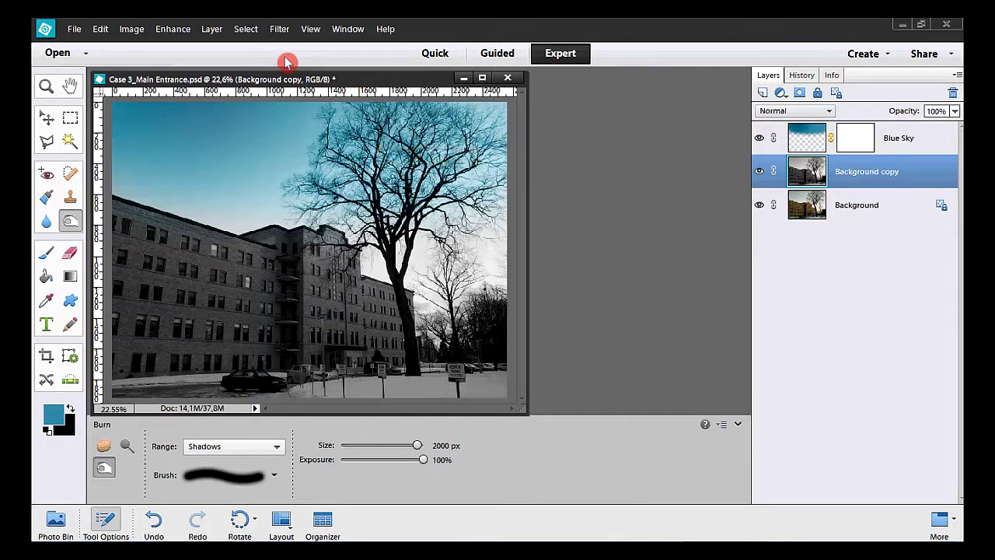
Step: Display the Blue Sky layer mask on its own, paste the copied grayscale image into it and deselect
click(863, 148)
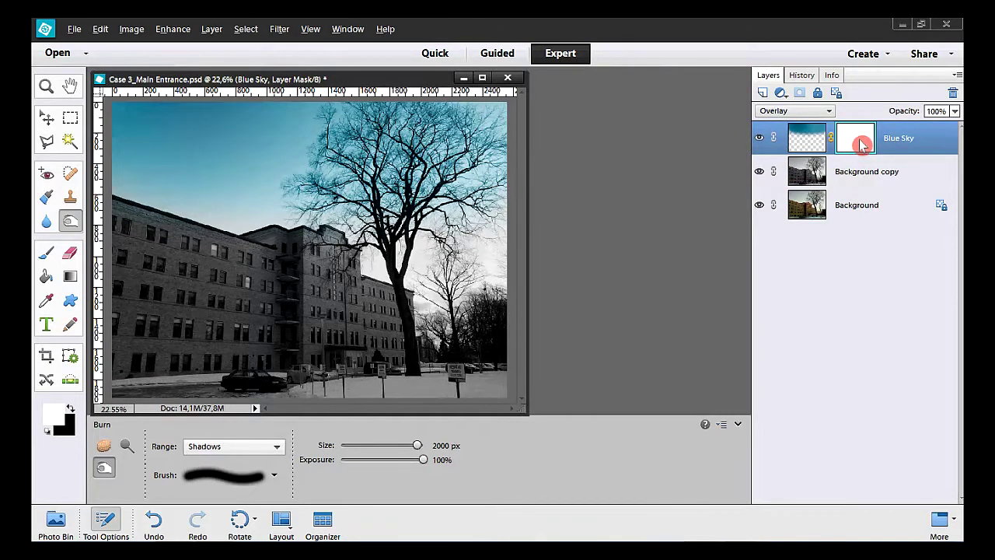
alt+click(863, 146)
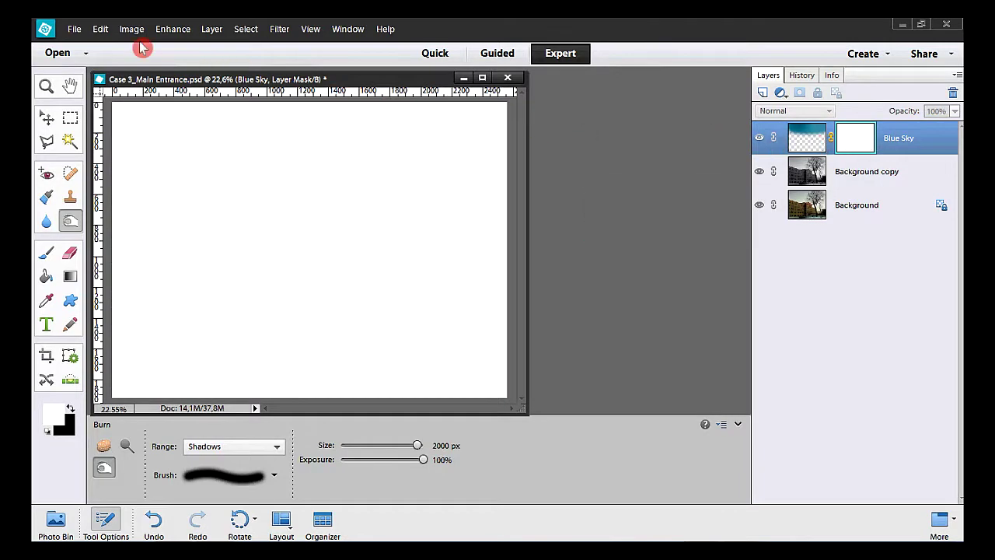
click(101, 31)
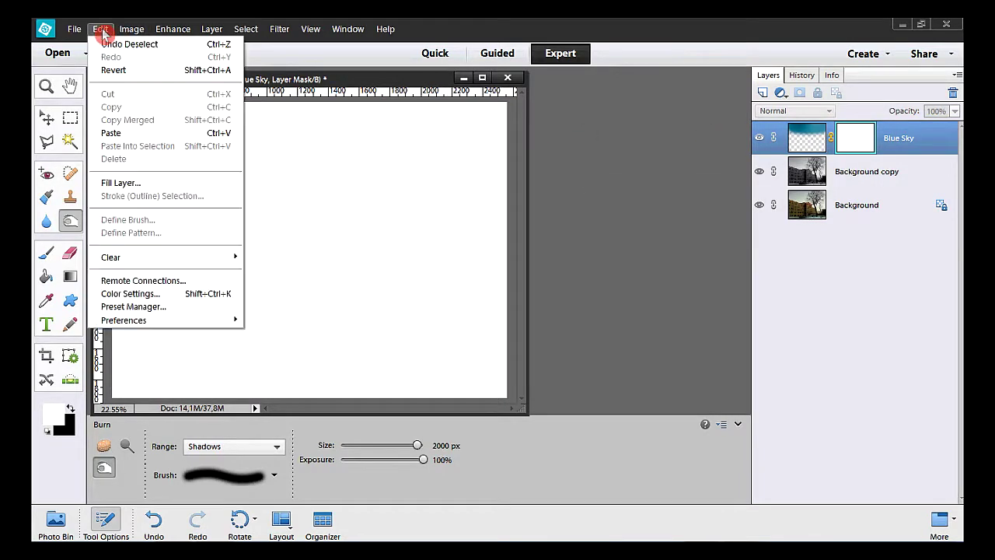
click(167, 137)
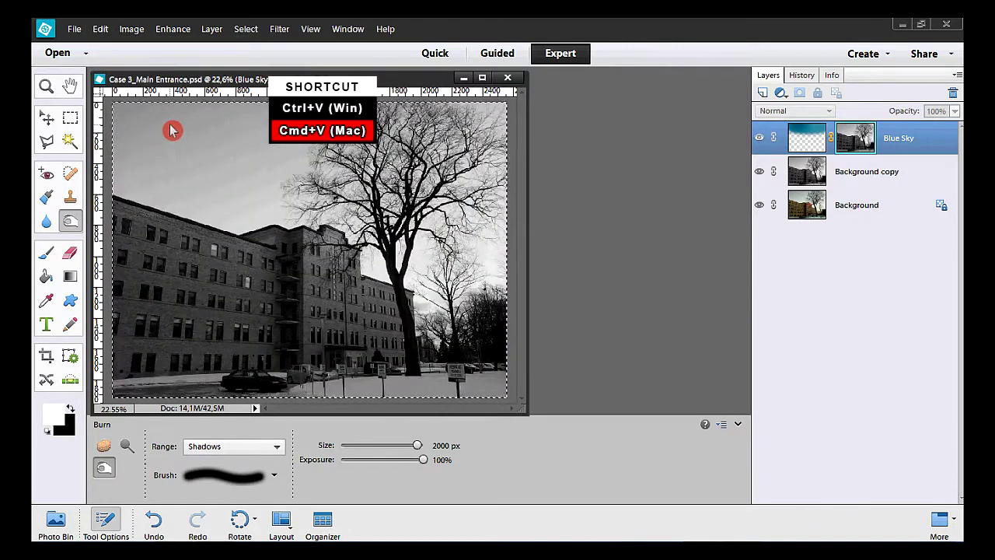
click(247, 29)
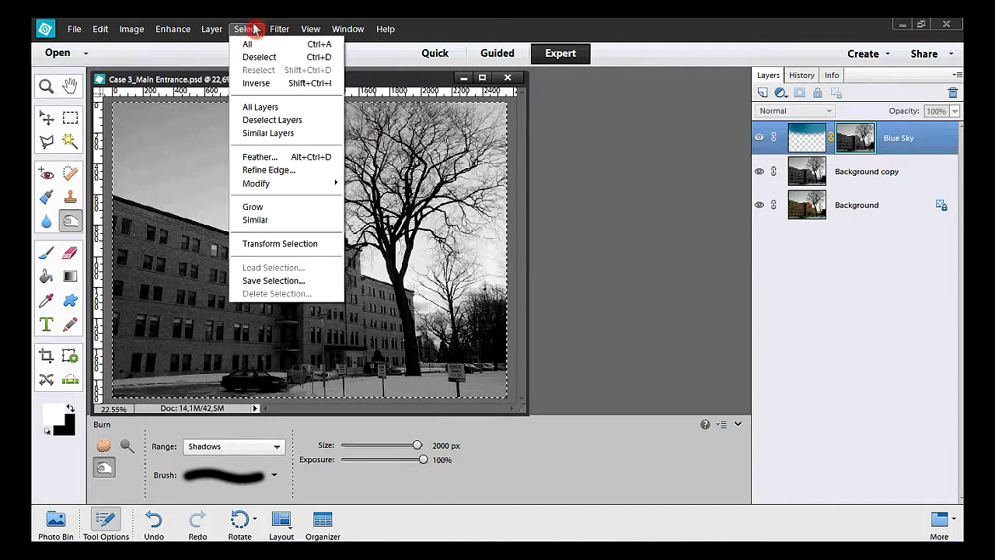
click(292, 58)
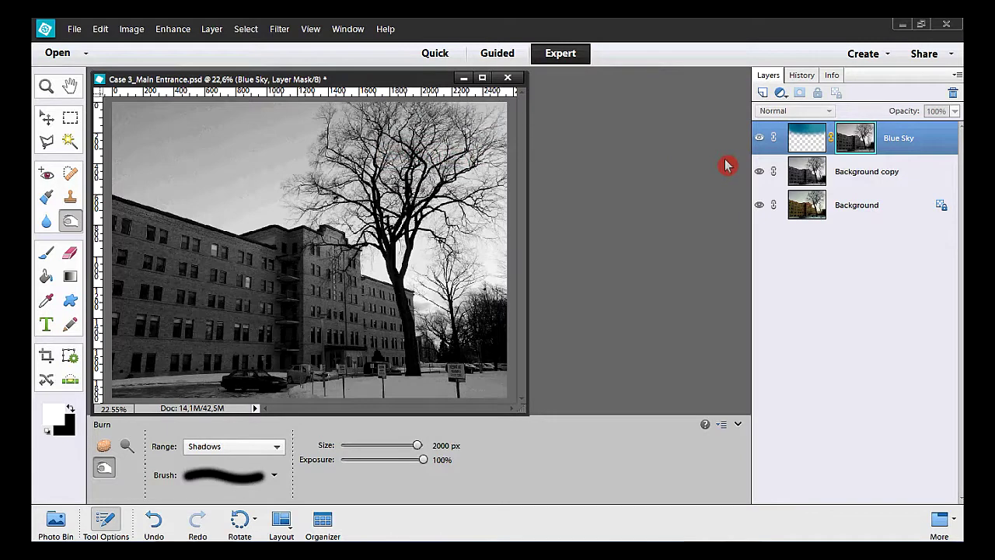
Step: Delete the Background copy layer
click(852, 173)
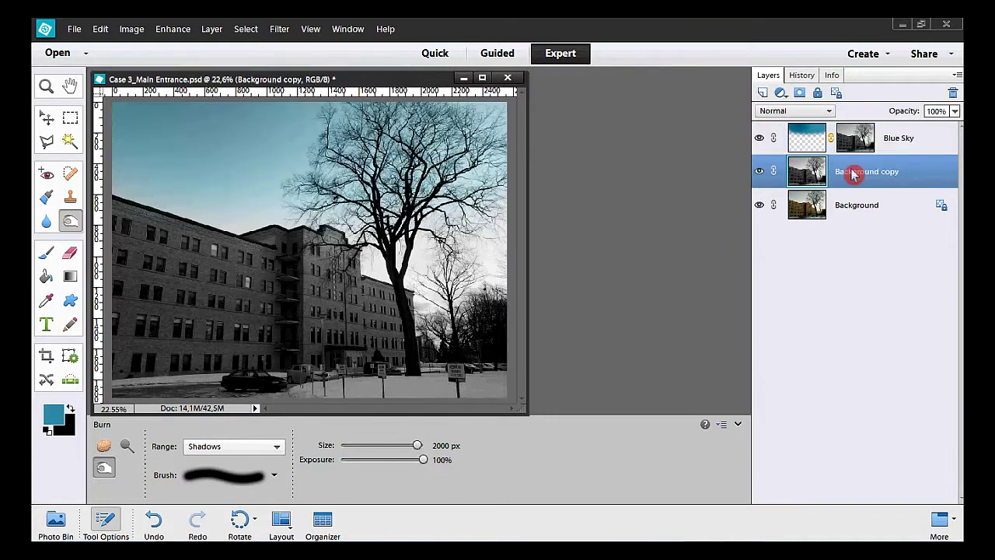
click(952, 93)
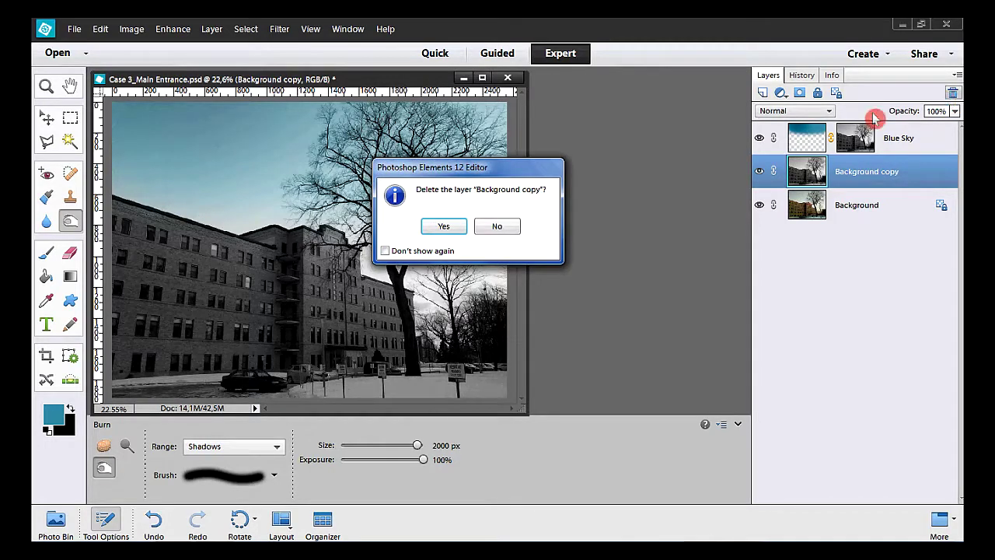
click(443, 228)
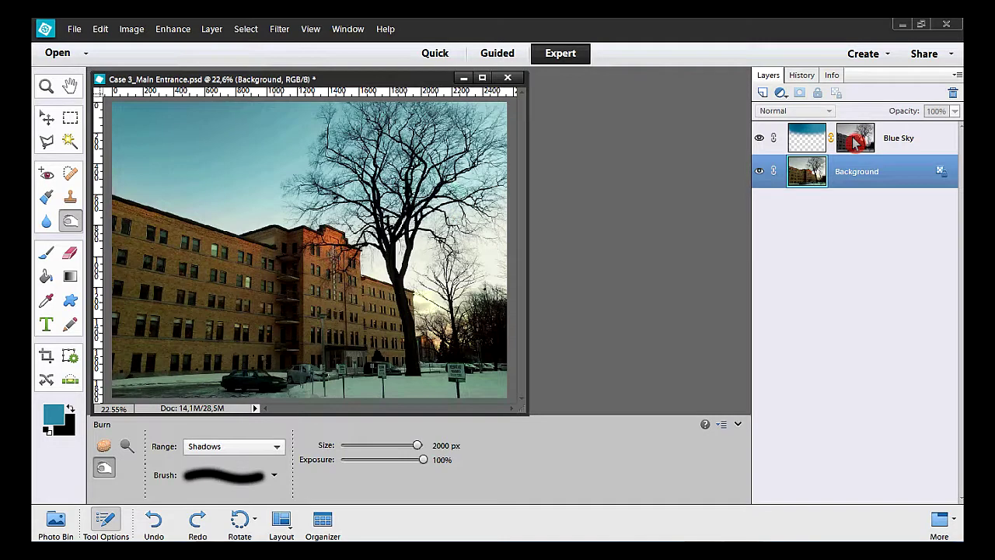
Step: Display the Blue Sky mask on its own and brighten it with Levels, setting the white input level to 199
alt+click(855, 142)
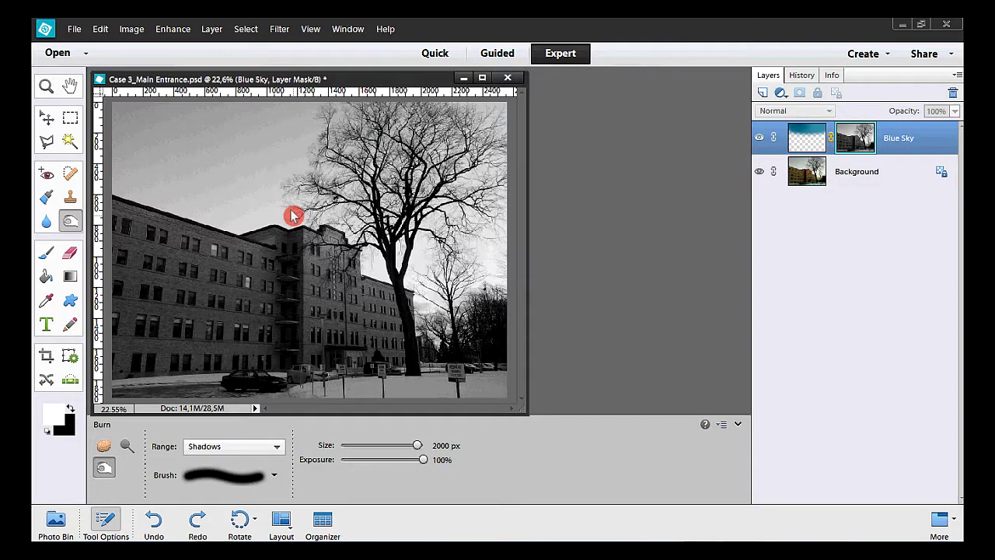
click(172, 29)
mouse_move(246, 158)
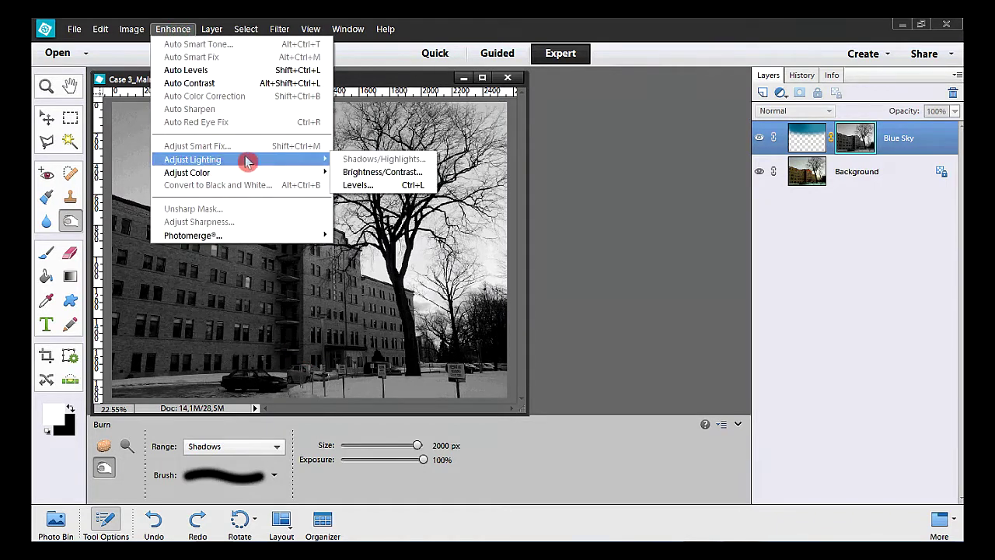
click(404, 186)
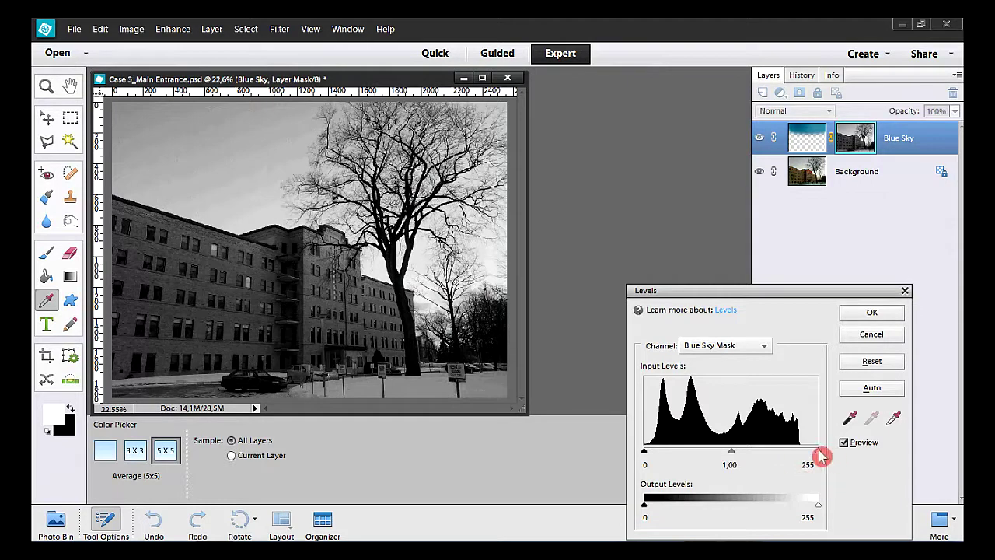
drag(817, 457, 781, 453)
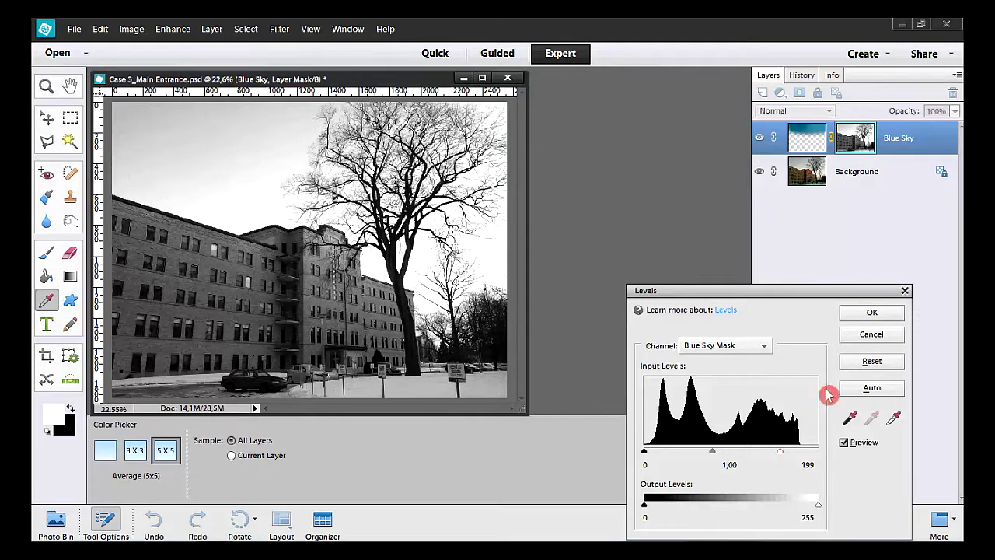
click(855, 315)
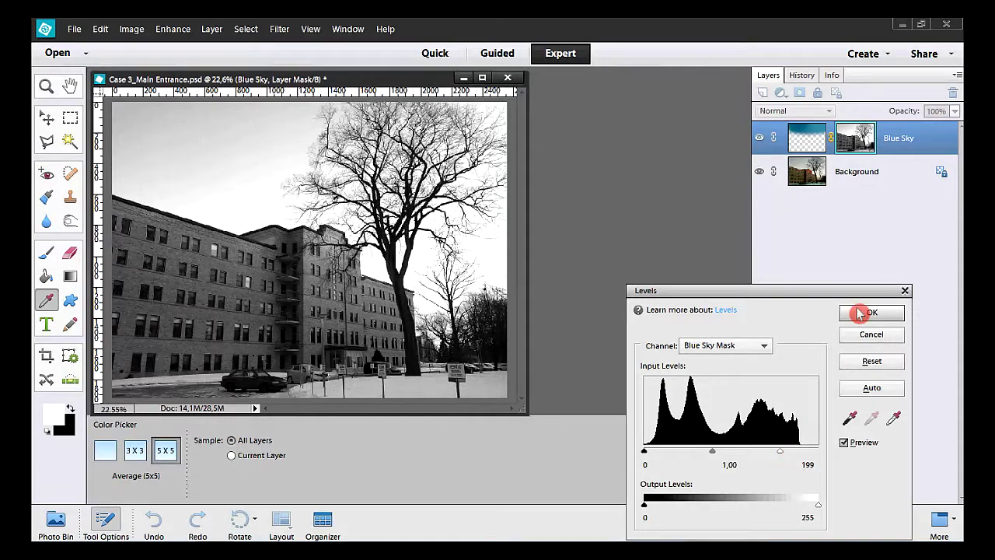
click(858, 312)
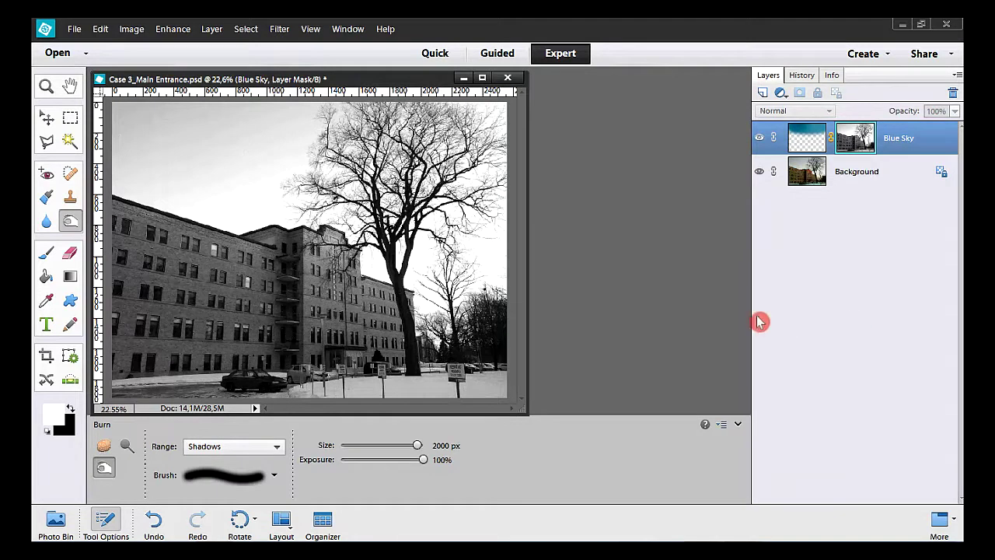
Step: Paint the open sky in the Blue Sky mask white with a 500 px brush at 100% opacity and return to the normal image view
click(48, 253)
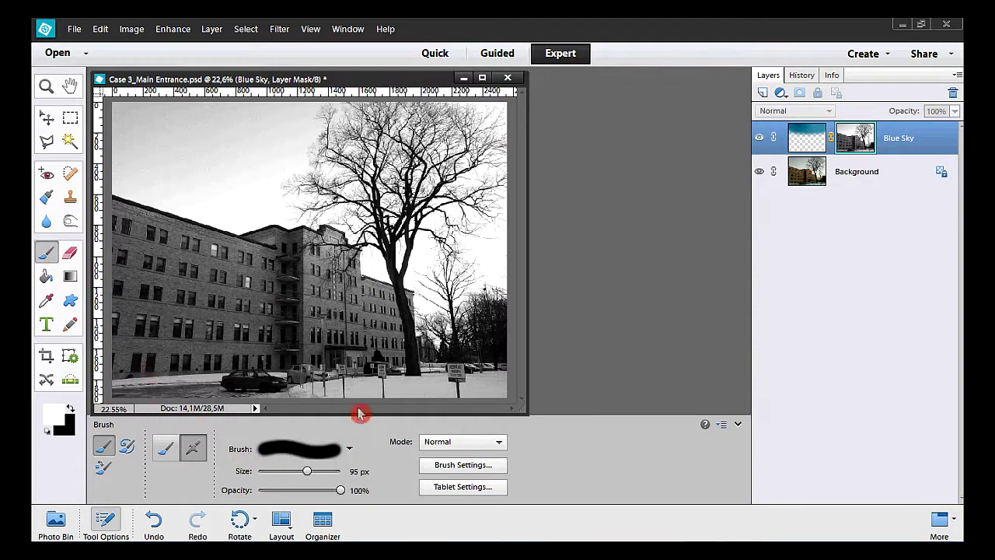
click(362, 474)
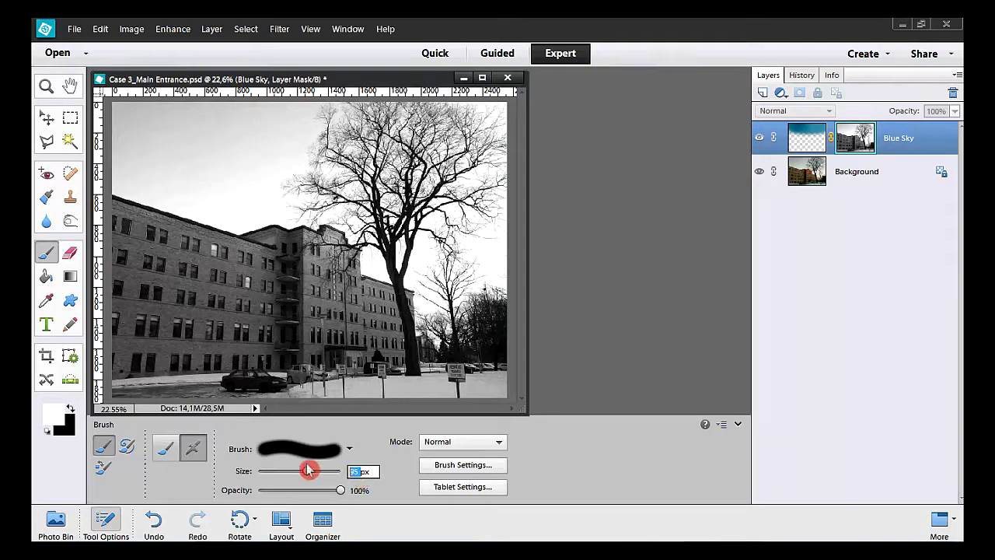
text(500)
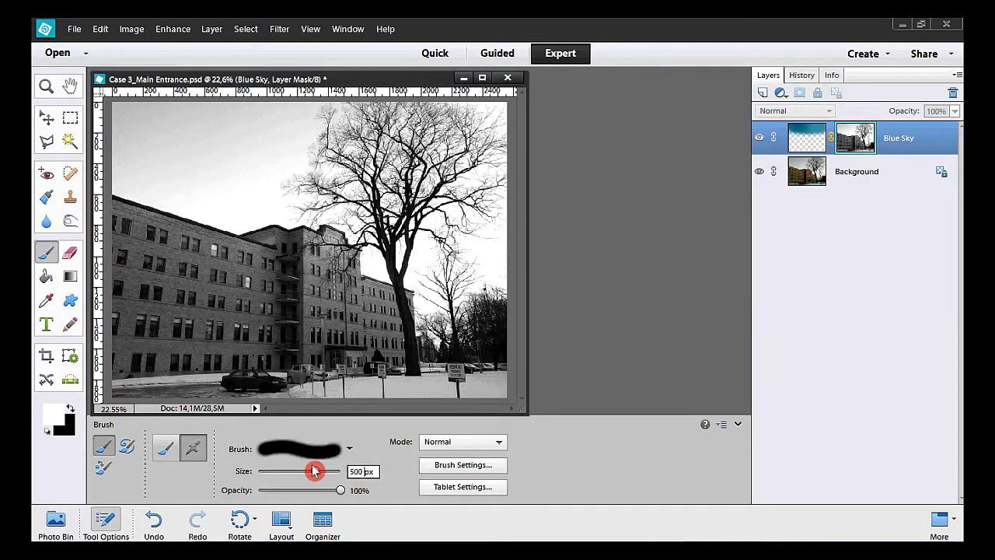
key(Return)
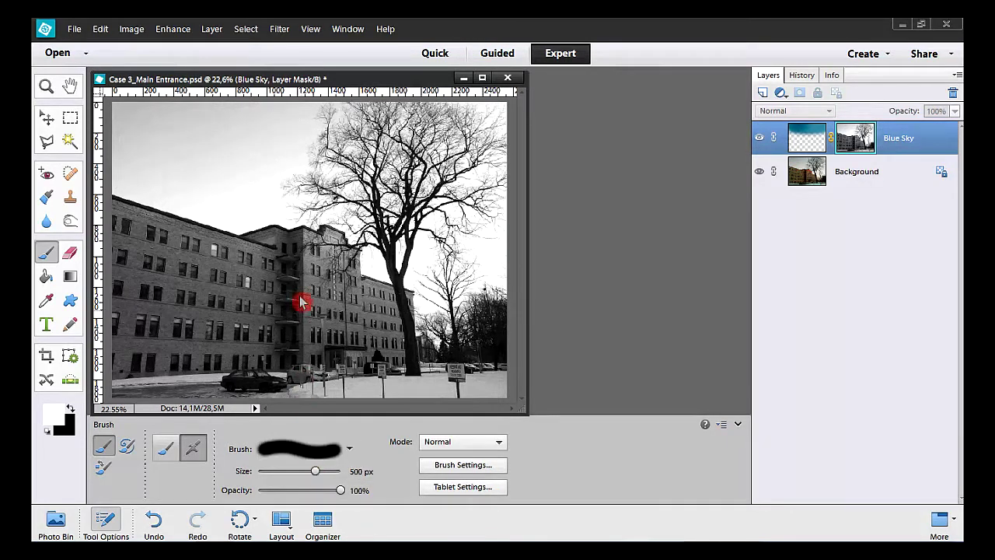
mouse_move(279, 141)
mouse_down()
mouse_move(286, 117)
mouse_move(245, 180)
mouse_move(214, 195)
mouse_move(184, 171)
mouse_move(128, 152)
mouse_move(118, 124)
mouse_move(240, 110)
mouse_move(256, 125)
mouse_move(322, 141)
mouse_move(603, 163)
mouse_move(862, 141)
mouse_up()
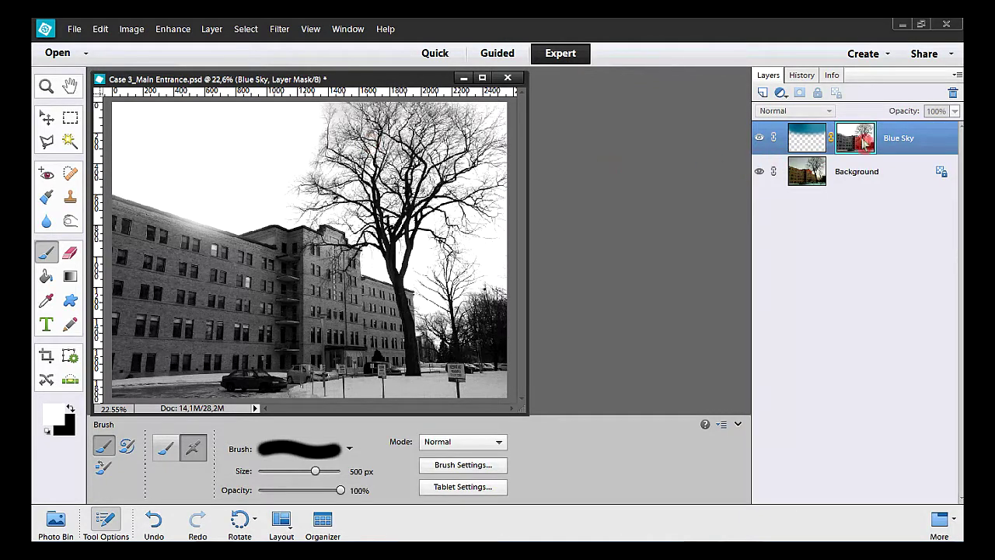
alt+click(862, 142)
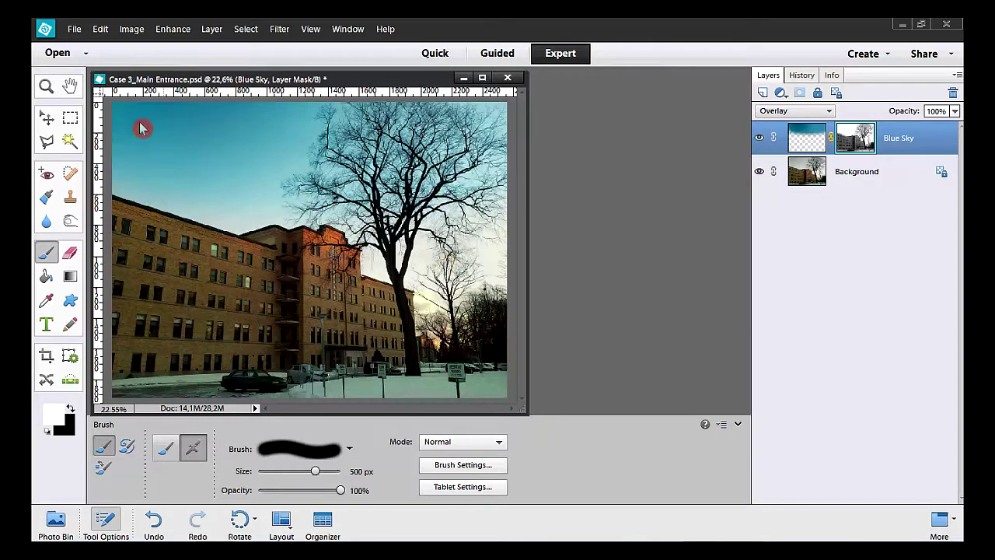
Step: Examine the tree branches and roof edges up close, and compare the whole photo with the Blue Sky layer hidden and shown
click(47, 86)
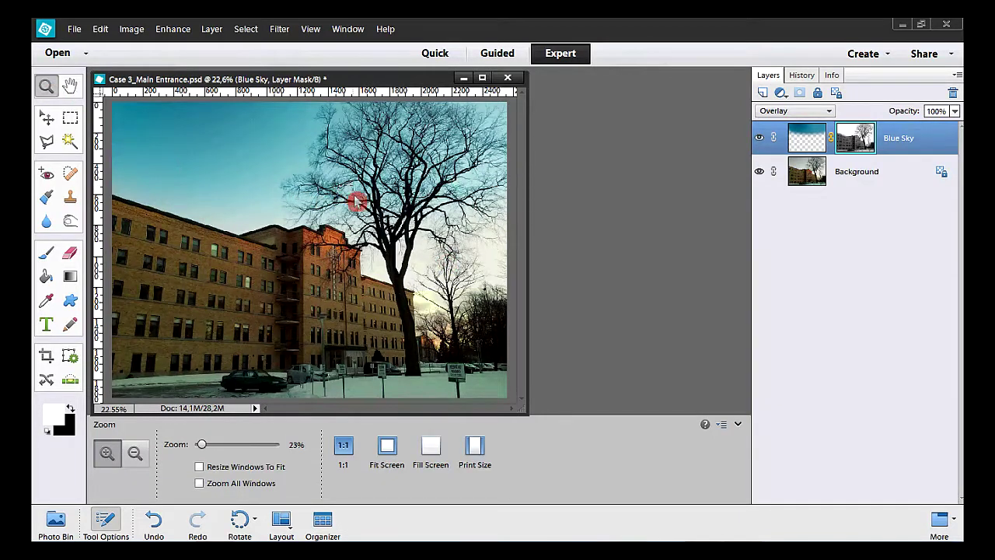
drag(376, 211, 455, 257)
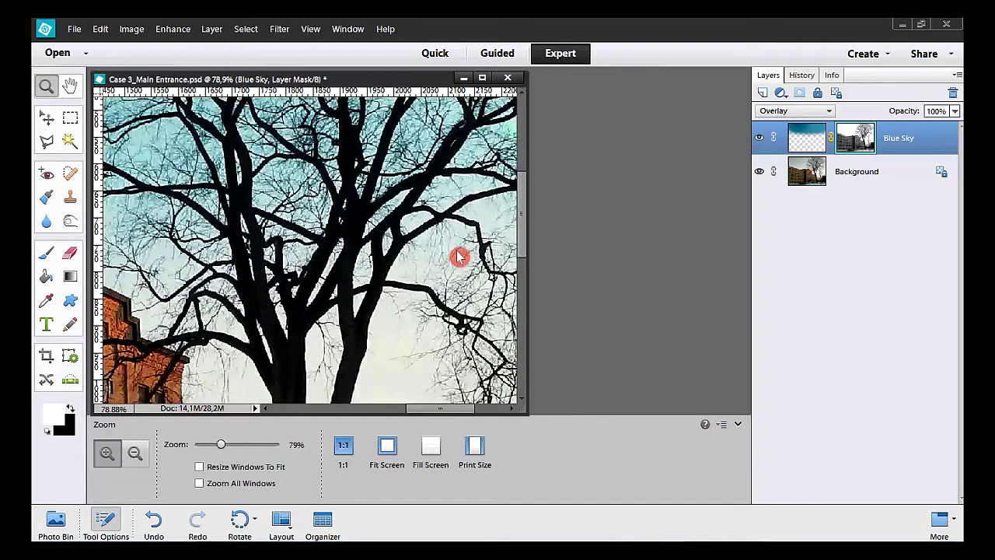
drag(527, 207, 535, 264)
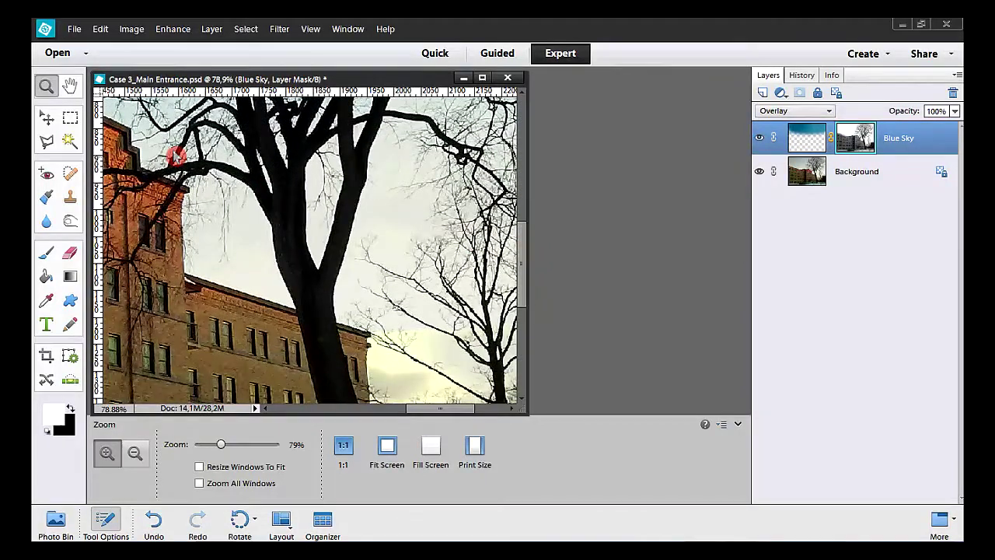
double_click(70, 86)
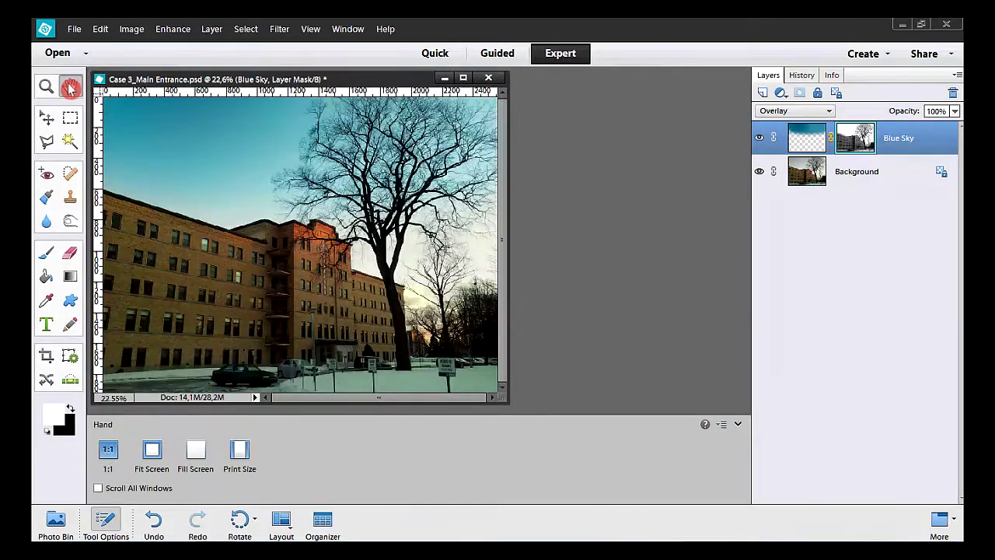
click(761, 140)
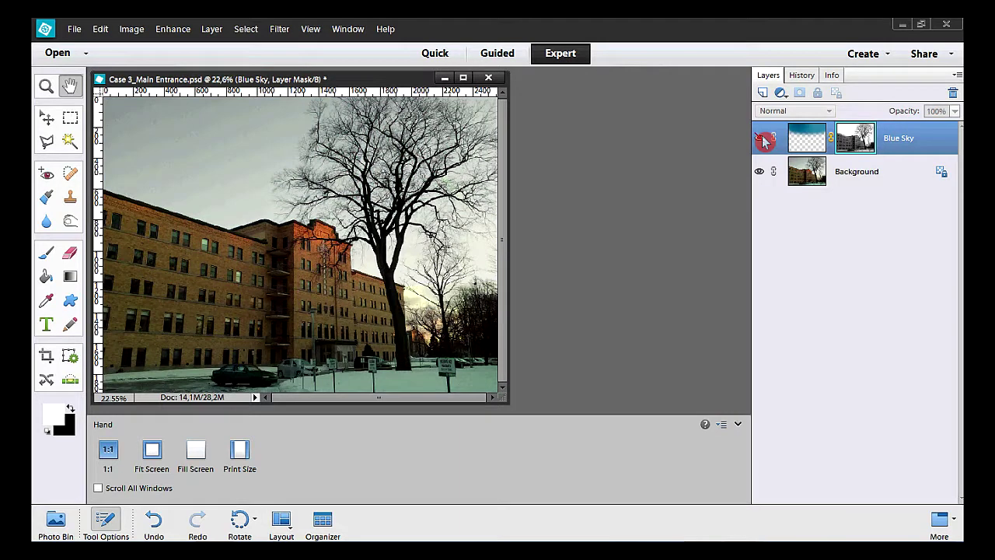
click(762, 139)
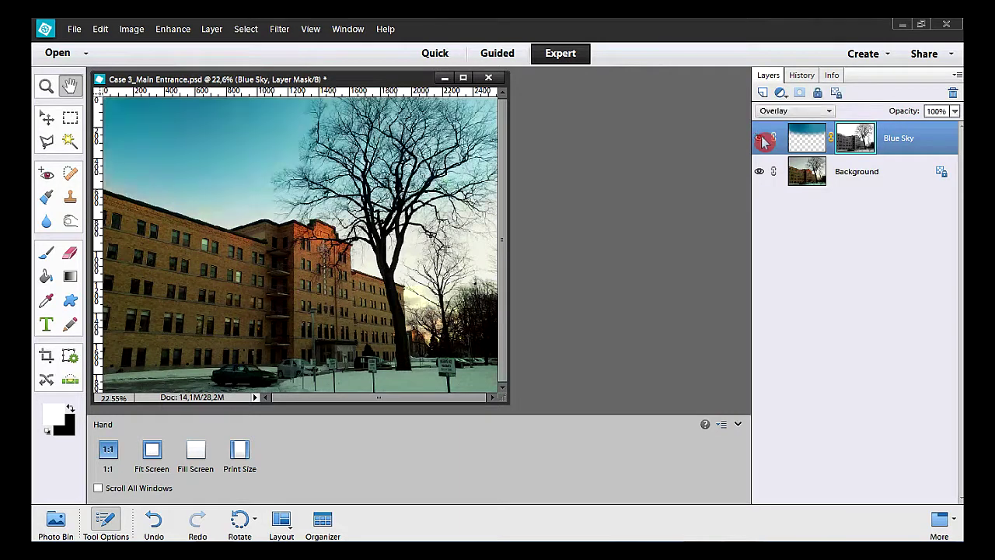